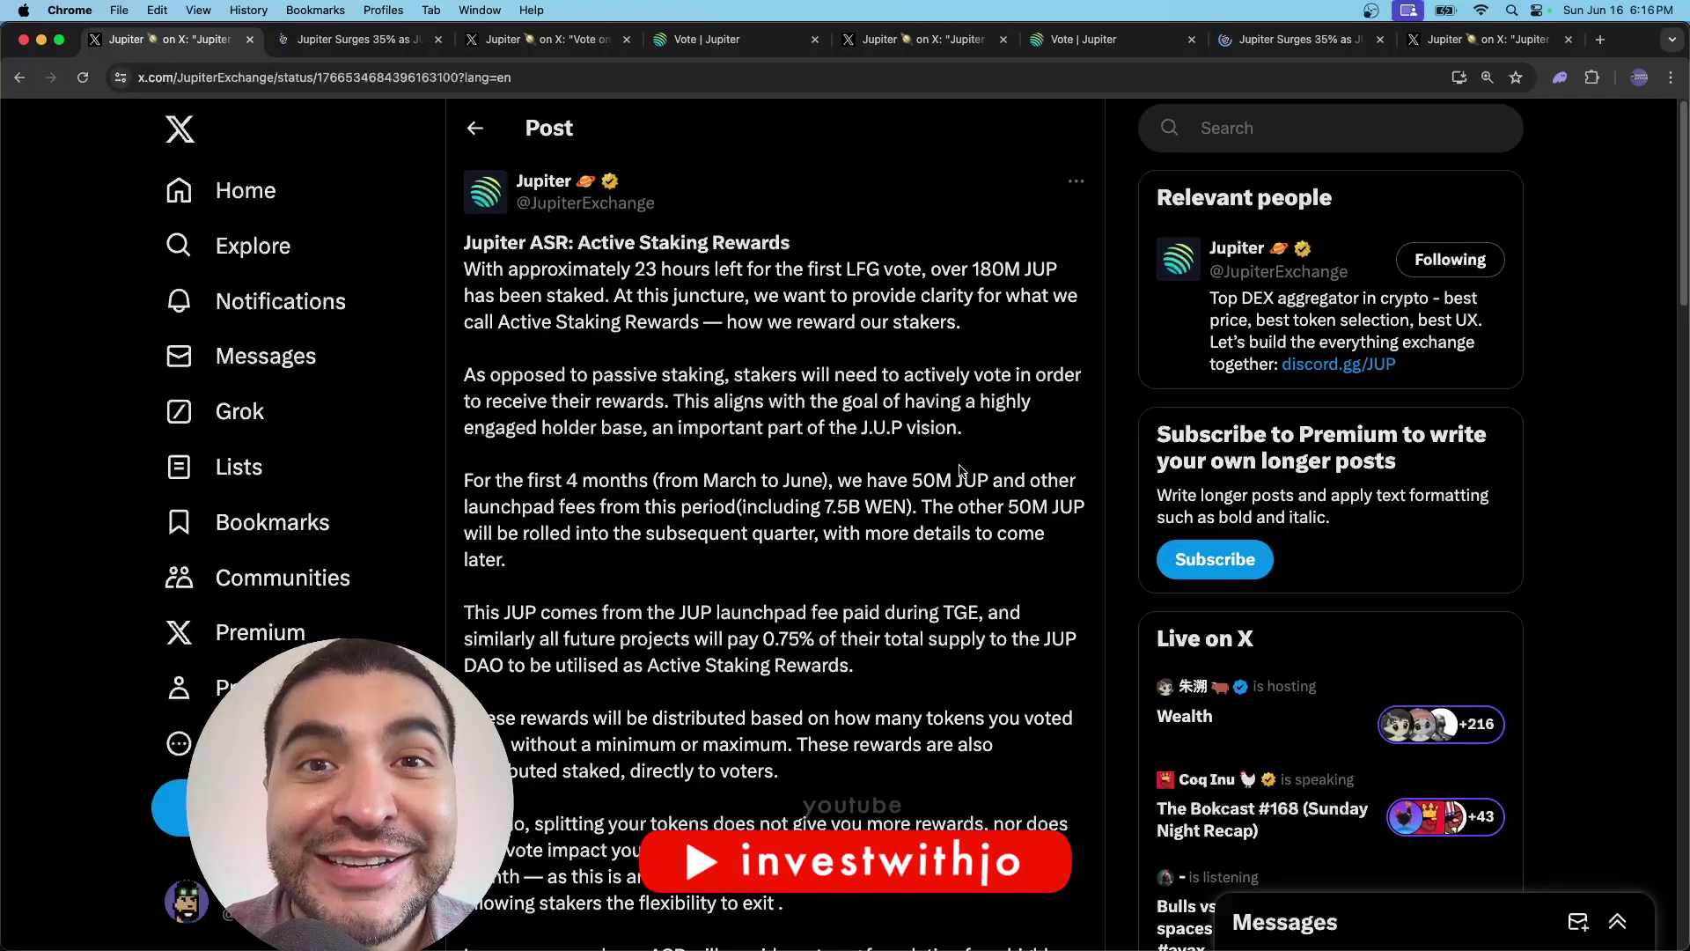
- Review the JUP staking article and Uplink posts, highlighting Uplink's Budget Proposal and requested budget
{"action": "key", "text": "ctrl+Tab"}
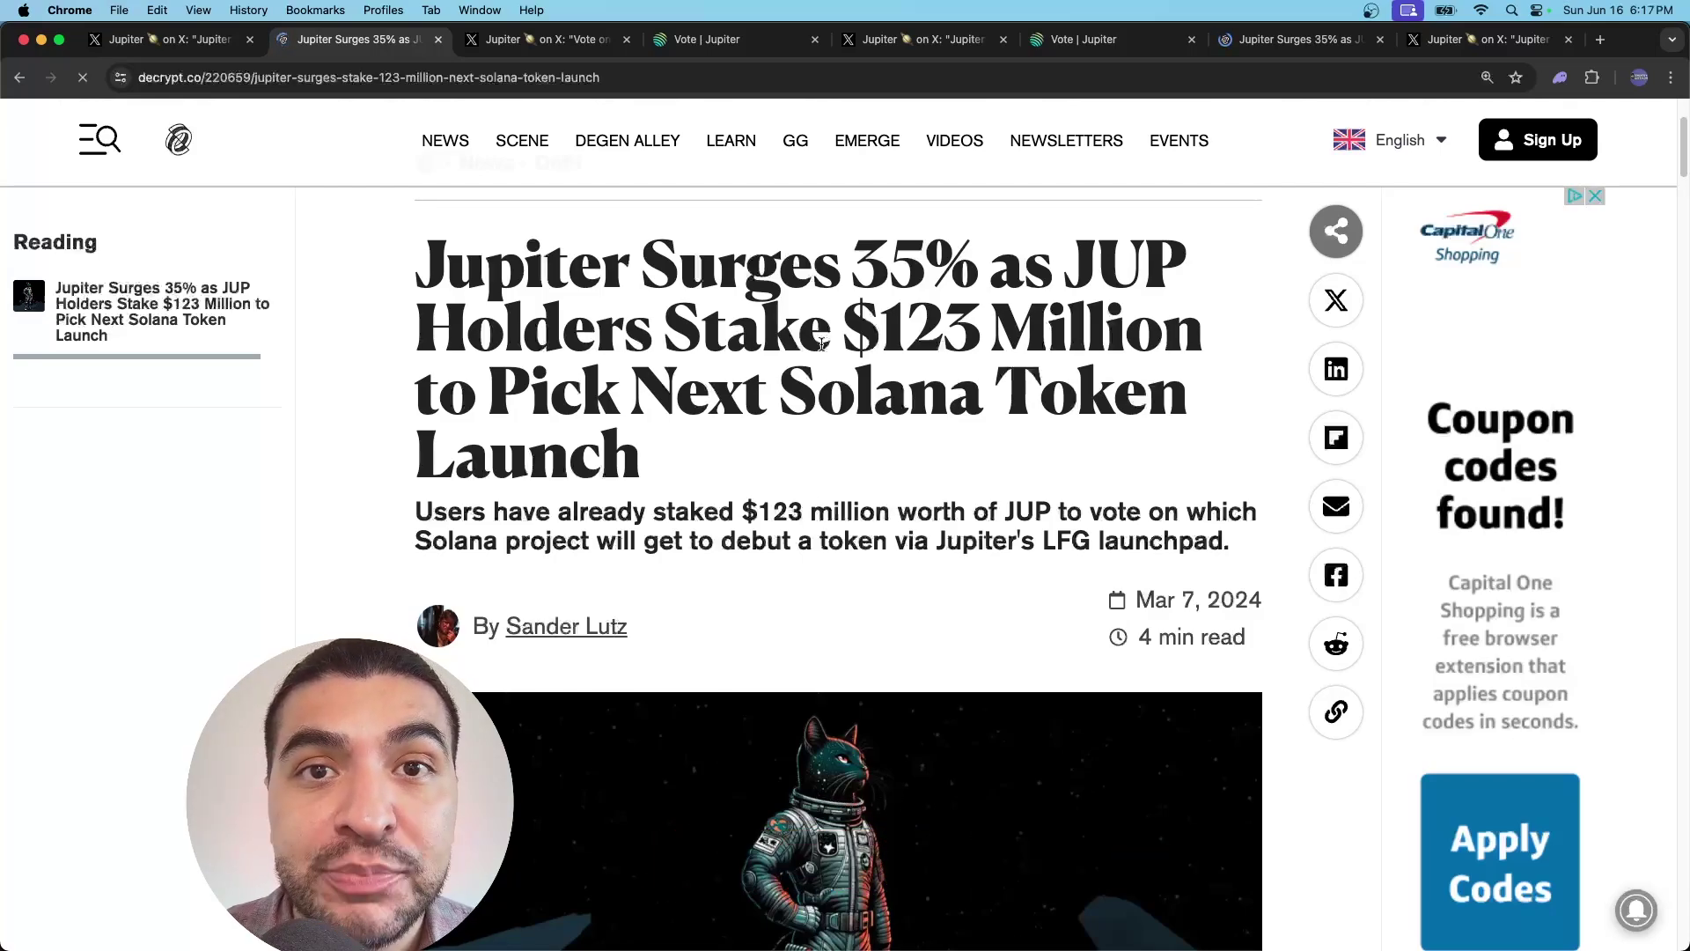
{"action": "key", "text": "ctrl+Tab"}
{"action": "left_click_drag", "start_coordinate": [536, 259], "coordinate": [761, 259]}
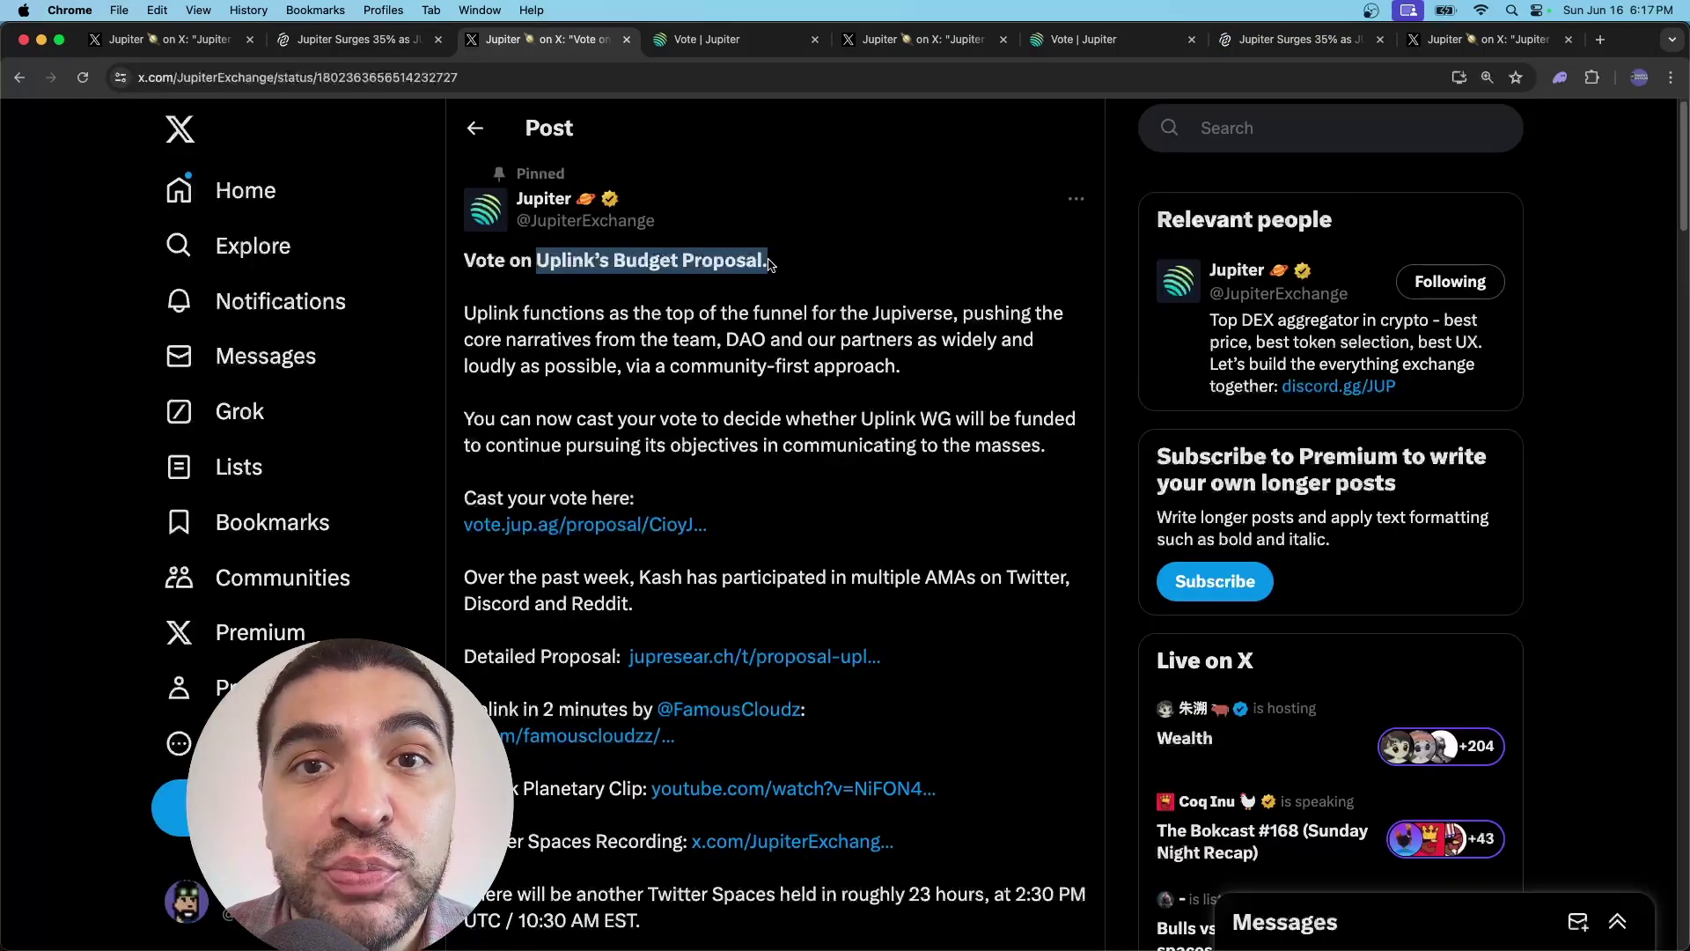
{"action": "key", "text": "ctrl+Tab"}
{"action": "mouse_move", "coordinate": [464, 486]}
{"action": "left_mouse_down"}
{"action": "mouse_move", "coordinate": [707, 490]}
{"action": "mouse_move", "coordinate": [725, 505]}
{"action": "left_mouse_up"}
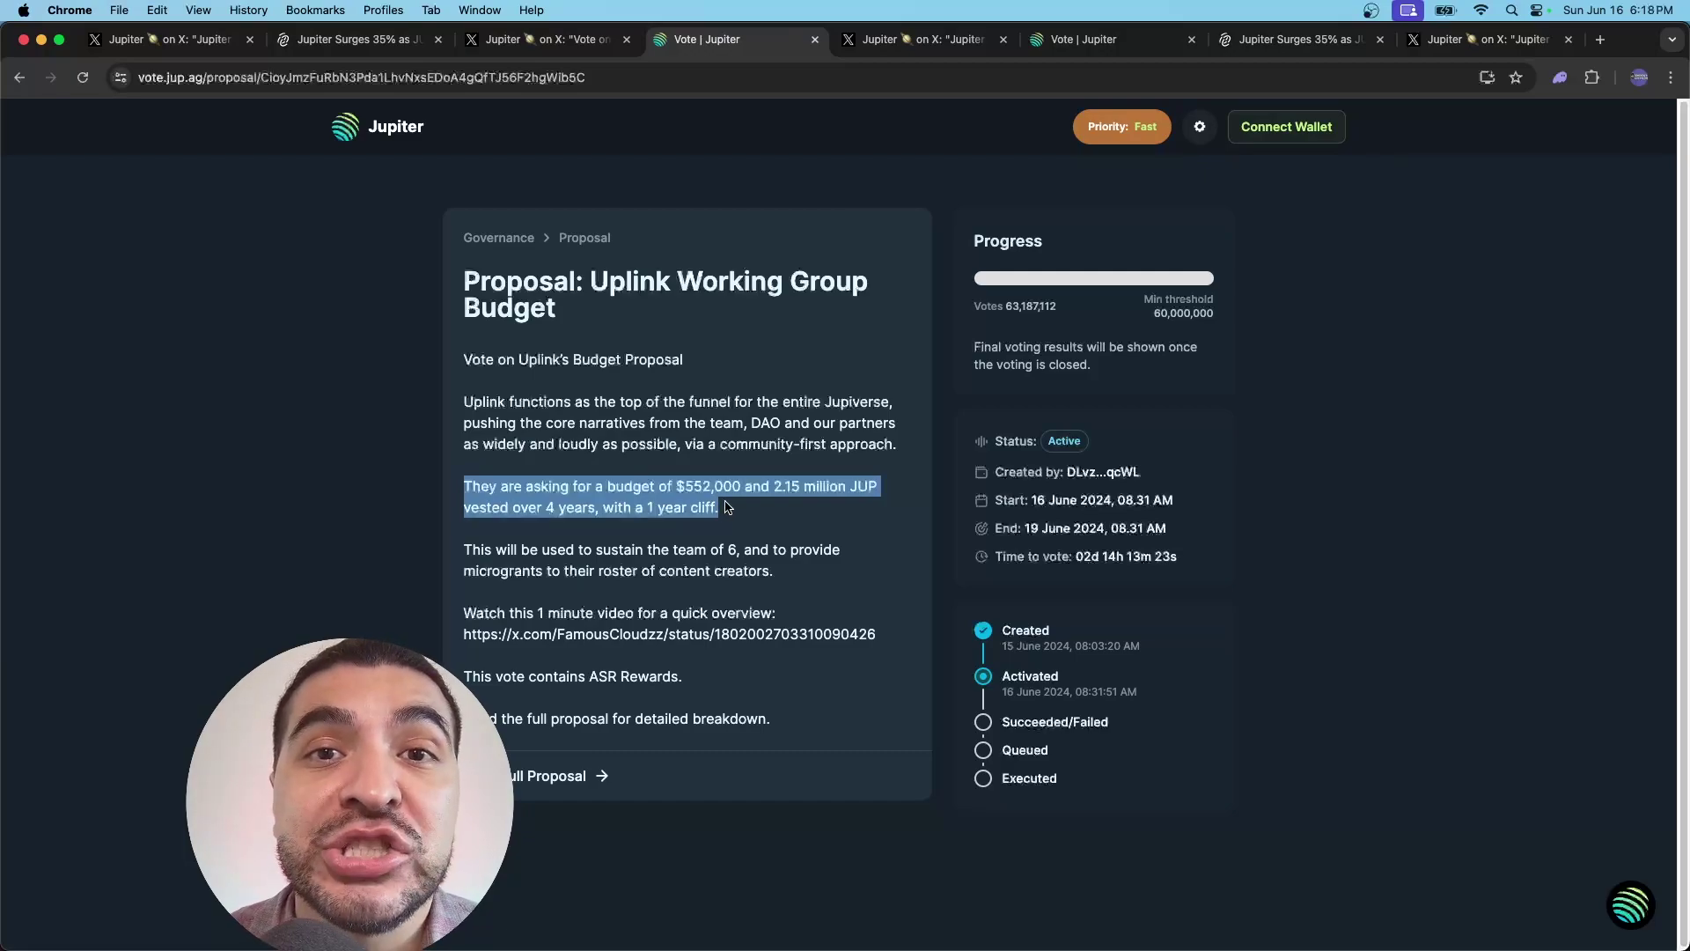
- Highlight the Active Staking Rewards title, 50M JUP reward and 7.5B WEN launchpad fees
{"action": "key", "text": "ctrl+Tab"}
{"action": "left_click_drag", "start_coordinate": [578, 242], "coordinate": [867, 240]}
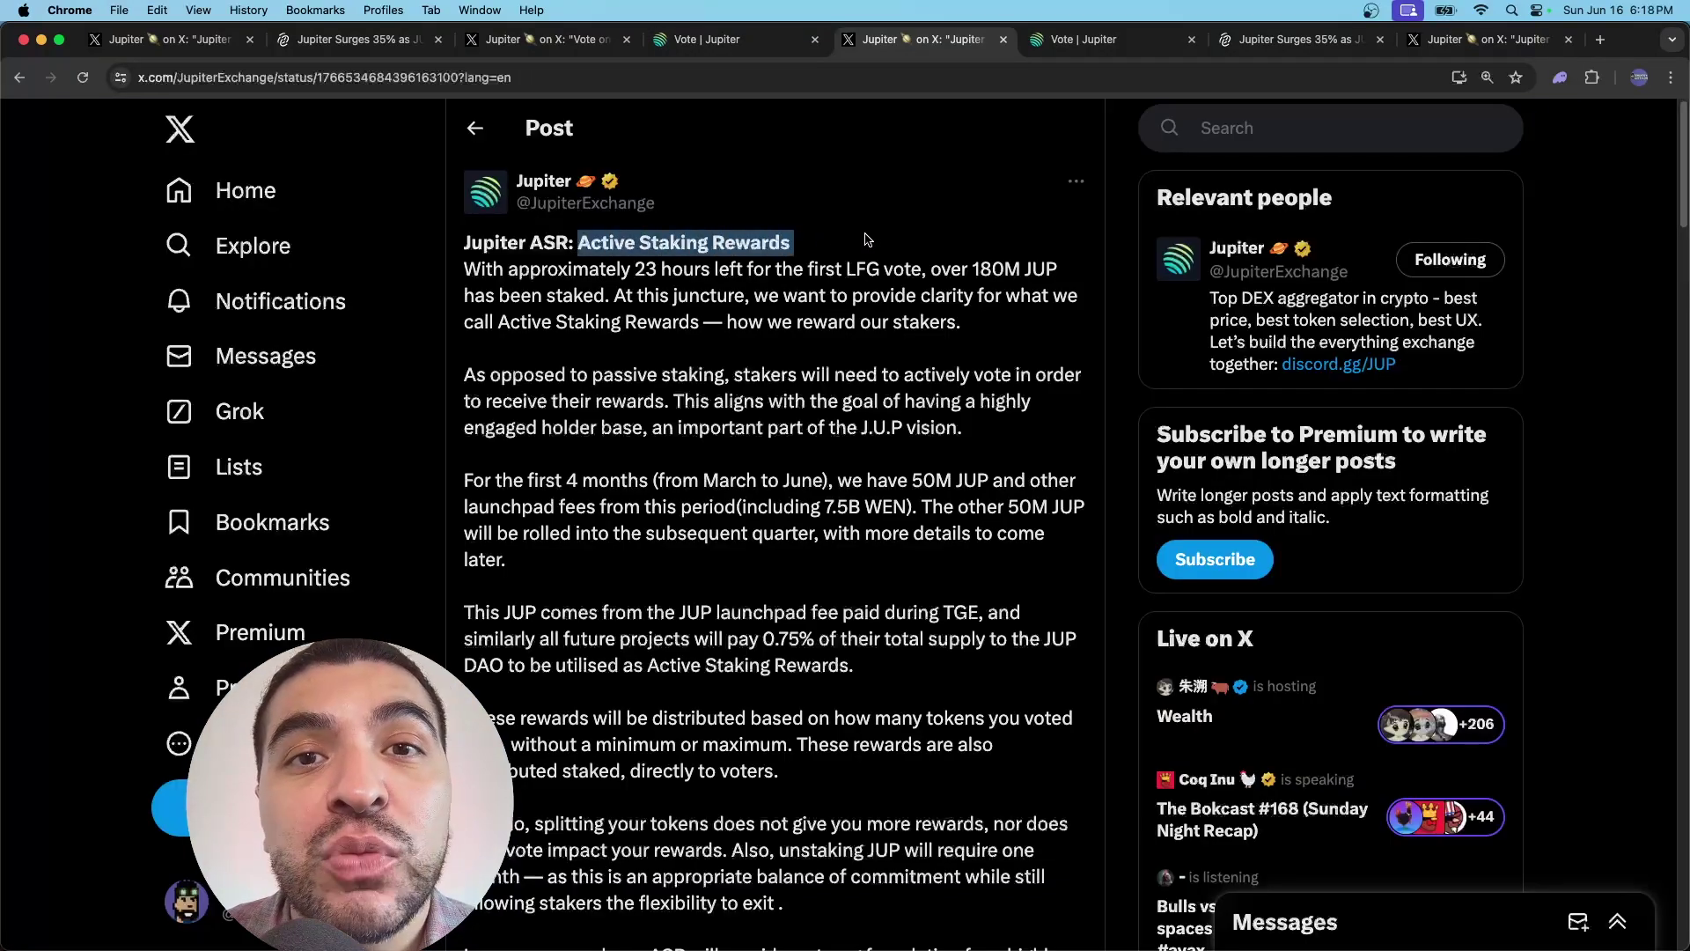
{"action": "left_click_drag", "start_coordinate": [908, 480], "coordinate": [1008, 478]}
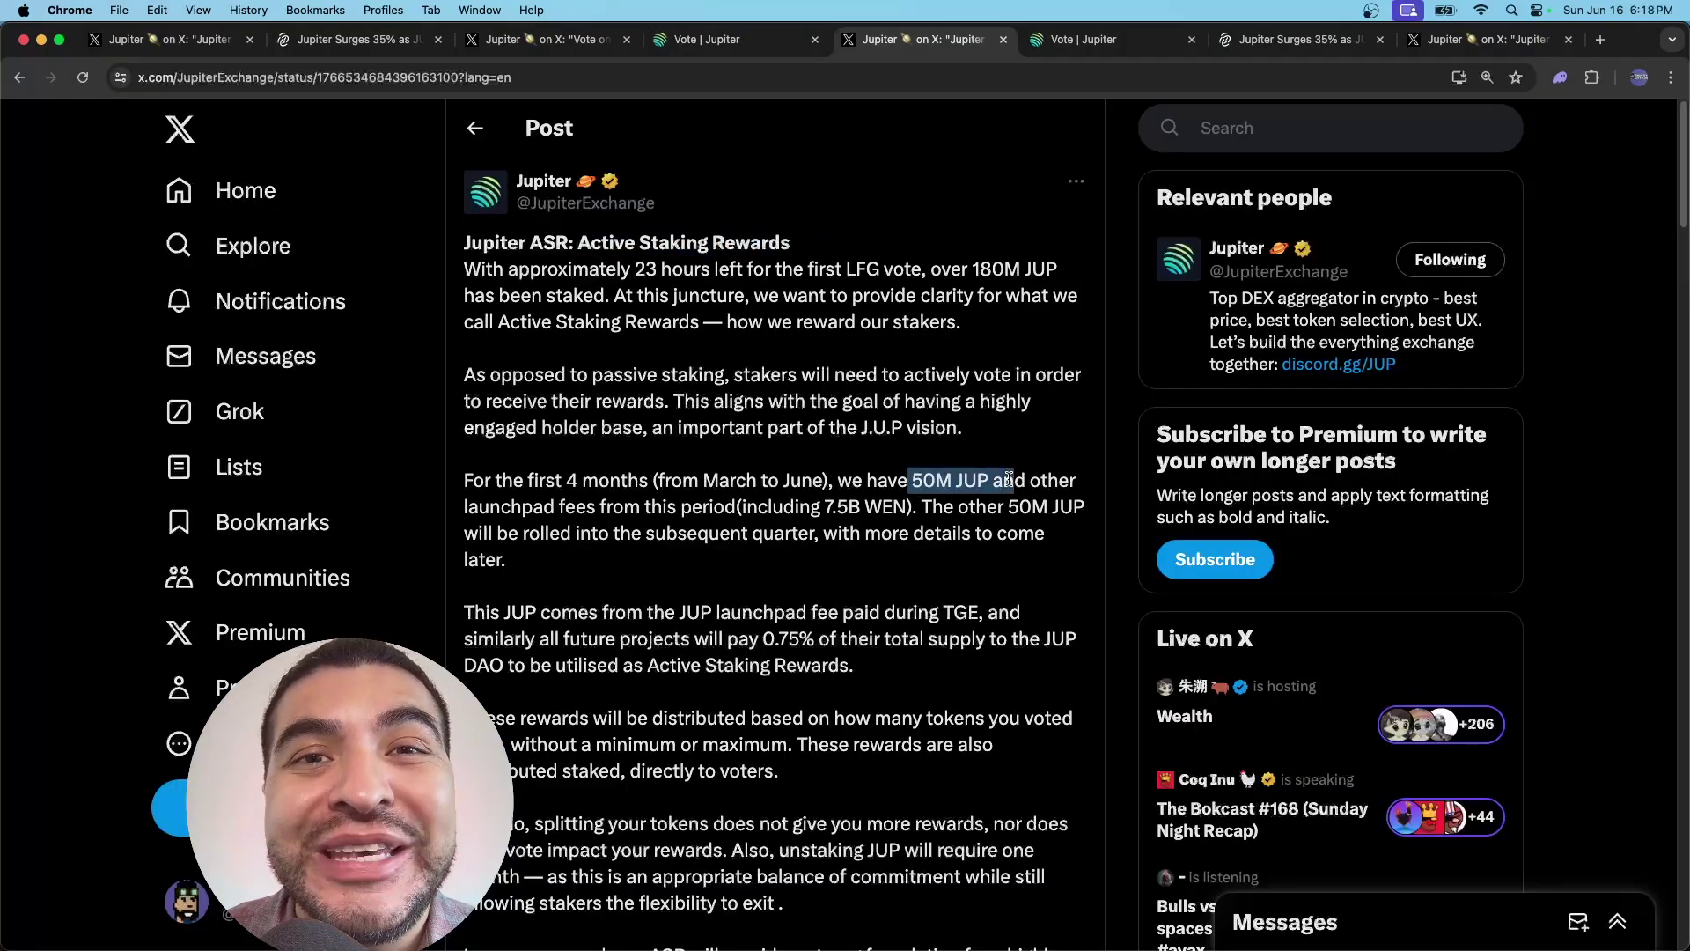
{"action": "left_click_drag", "start_coordinate": [822, 506], "coordinate": [930, 507]}
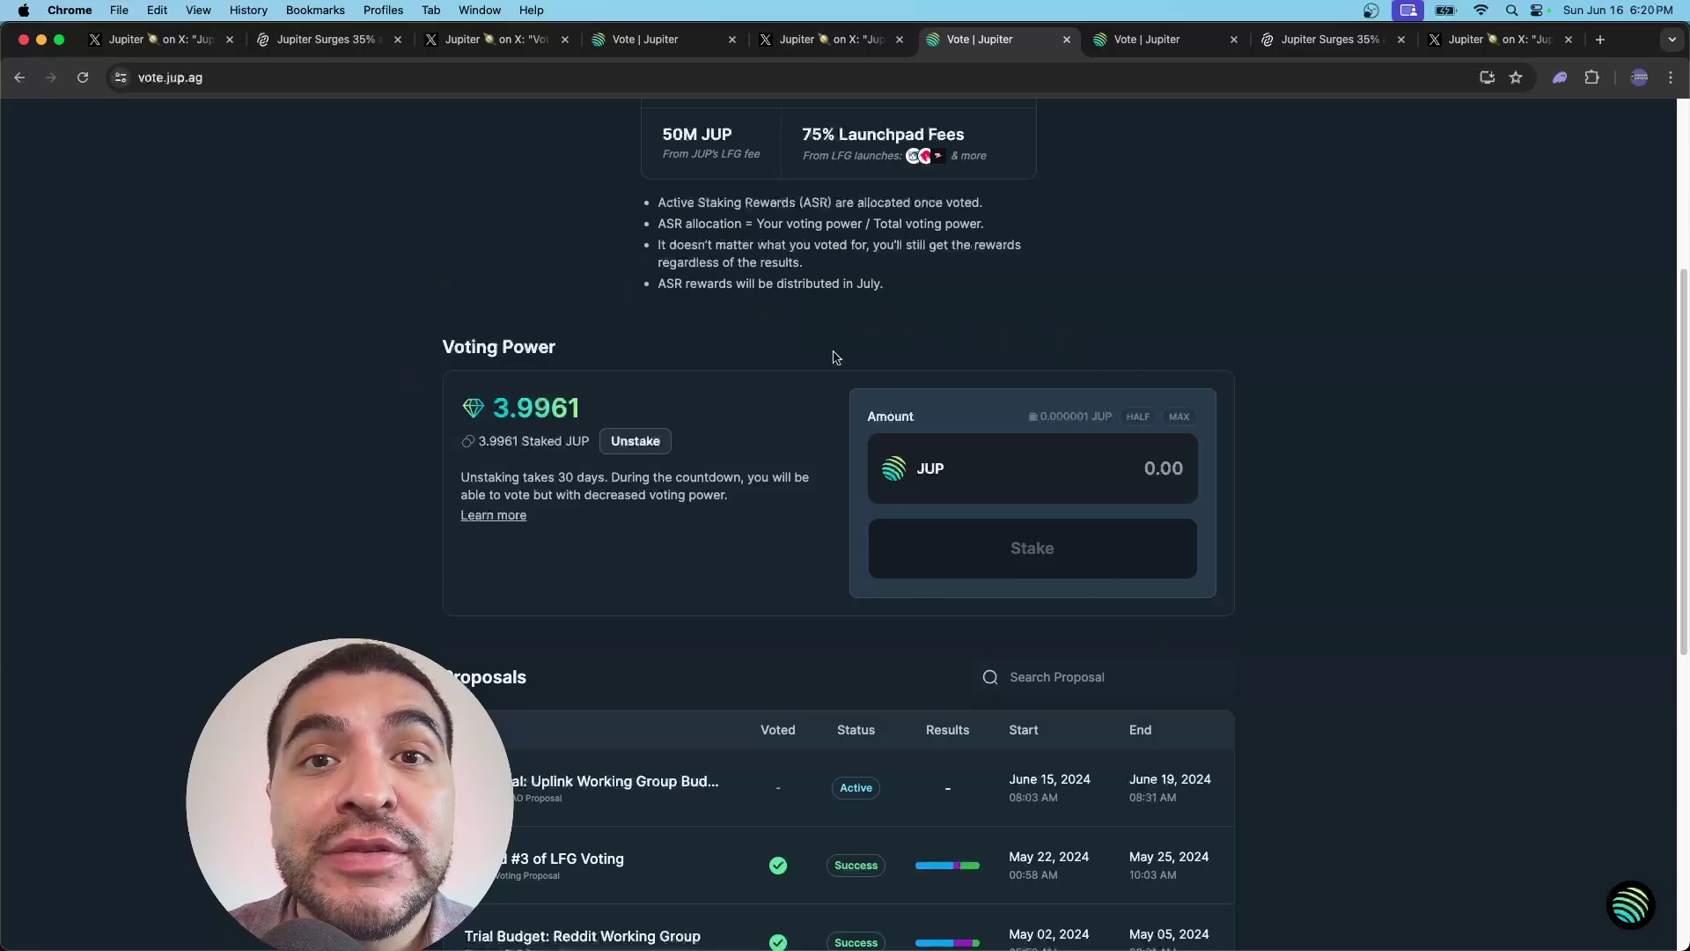
- Cycle back through the tabs and re-highlight the 50M JUP and 7.5B WEN figures
{"action": "key", "text": "ctrl+Tab"}
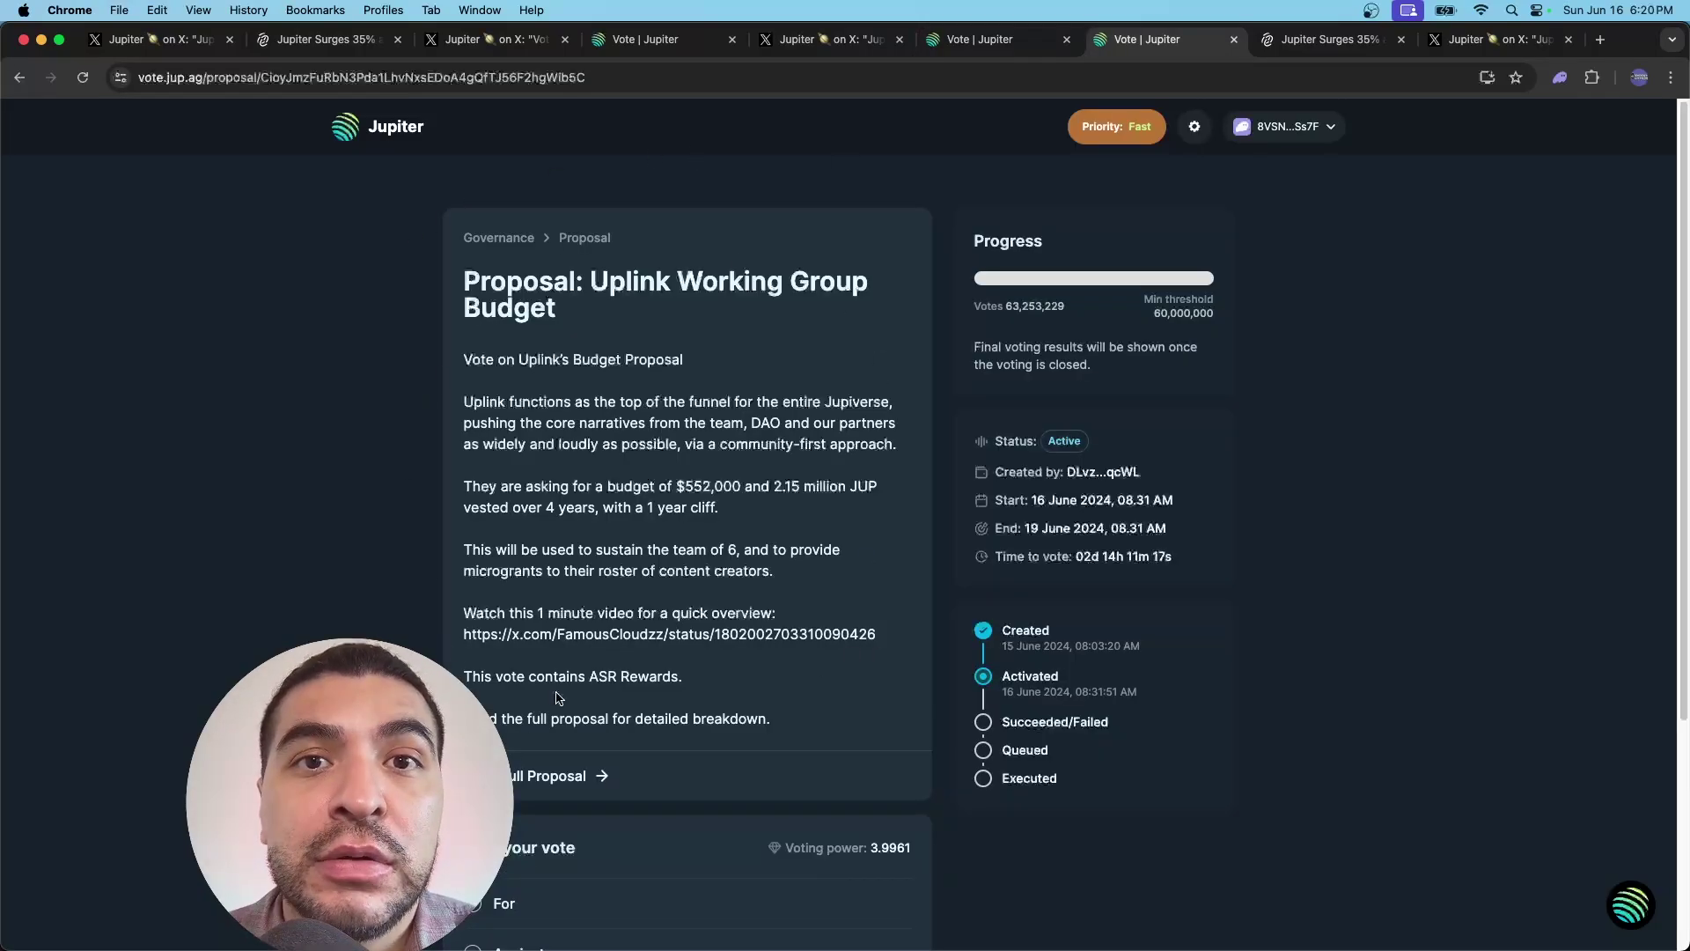
{"action": "key", "text": "ctrl+Tab"}
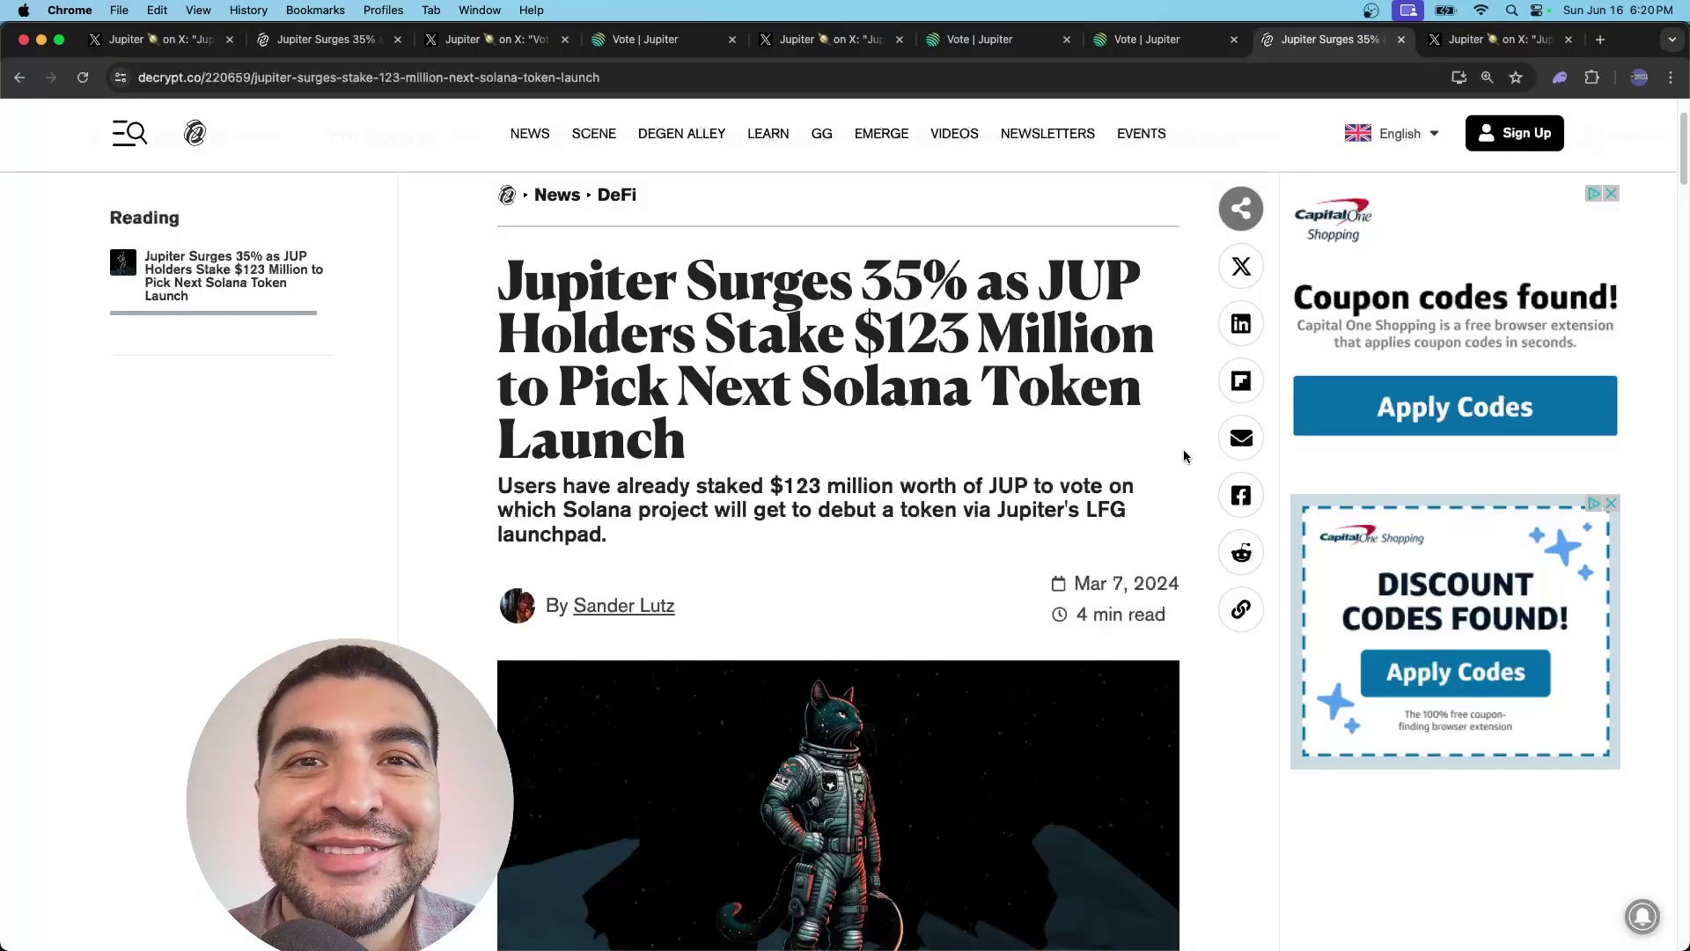
{"action": "key", "text": "ctrl+Tab"}
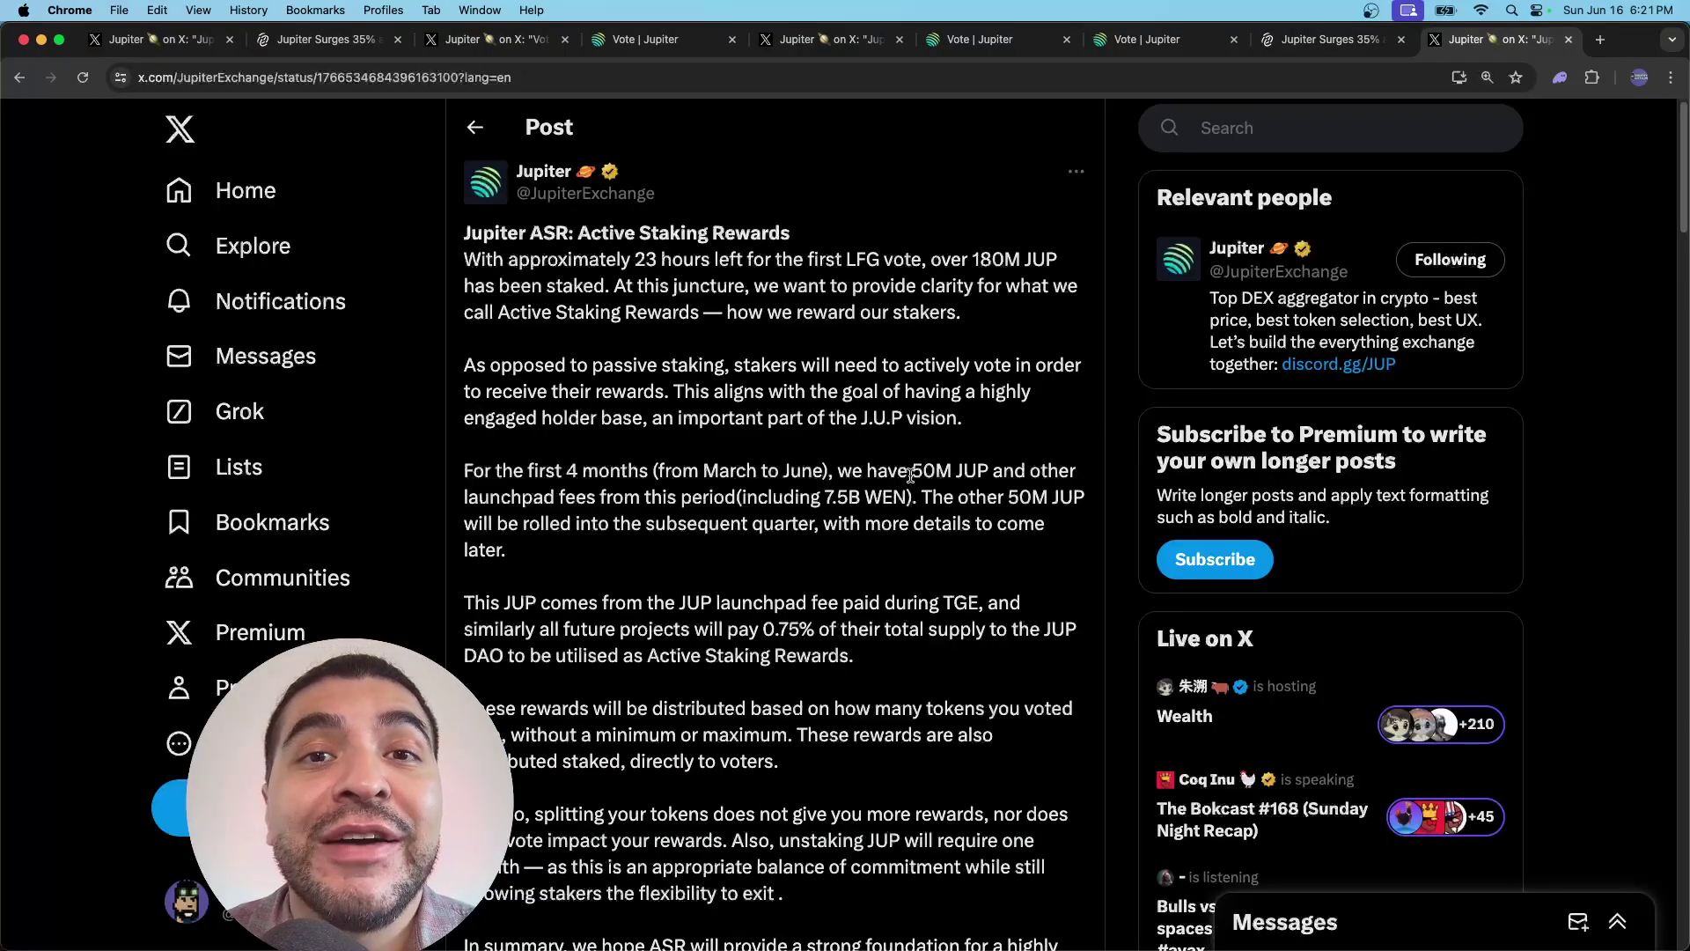
{"action": "left_click_drag", "start_coordinate": [916, 476], "coordinate": [993, 475]}
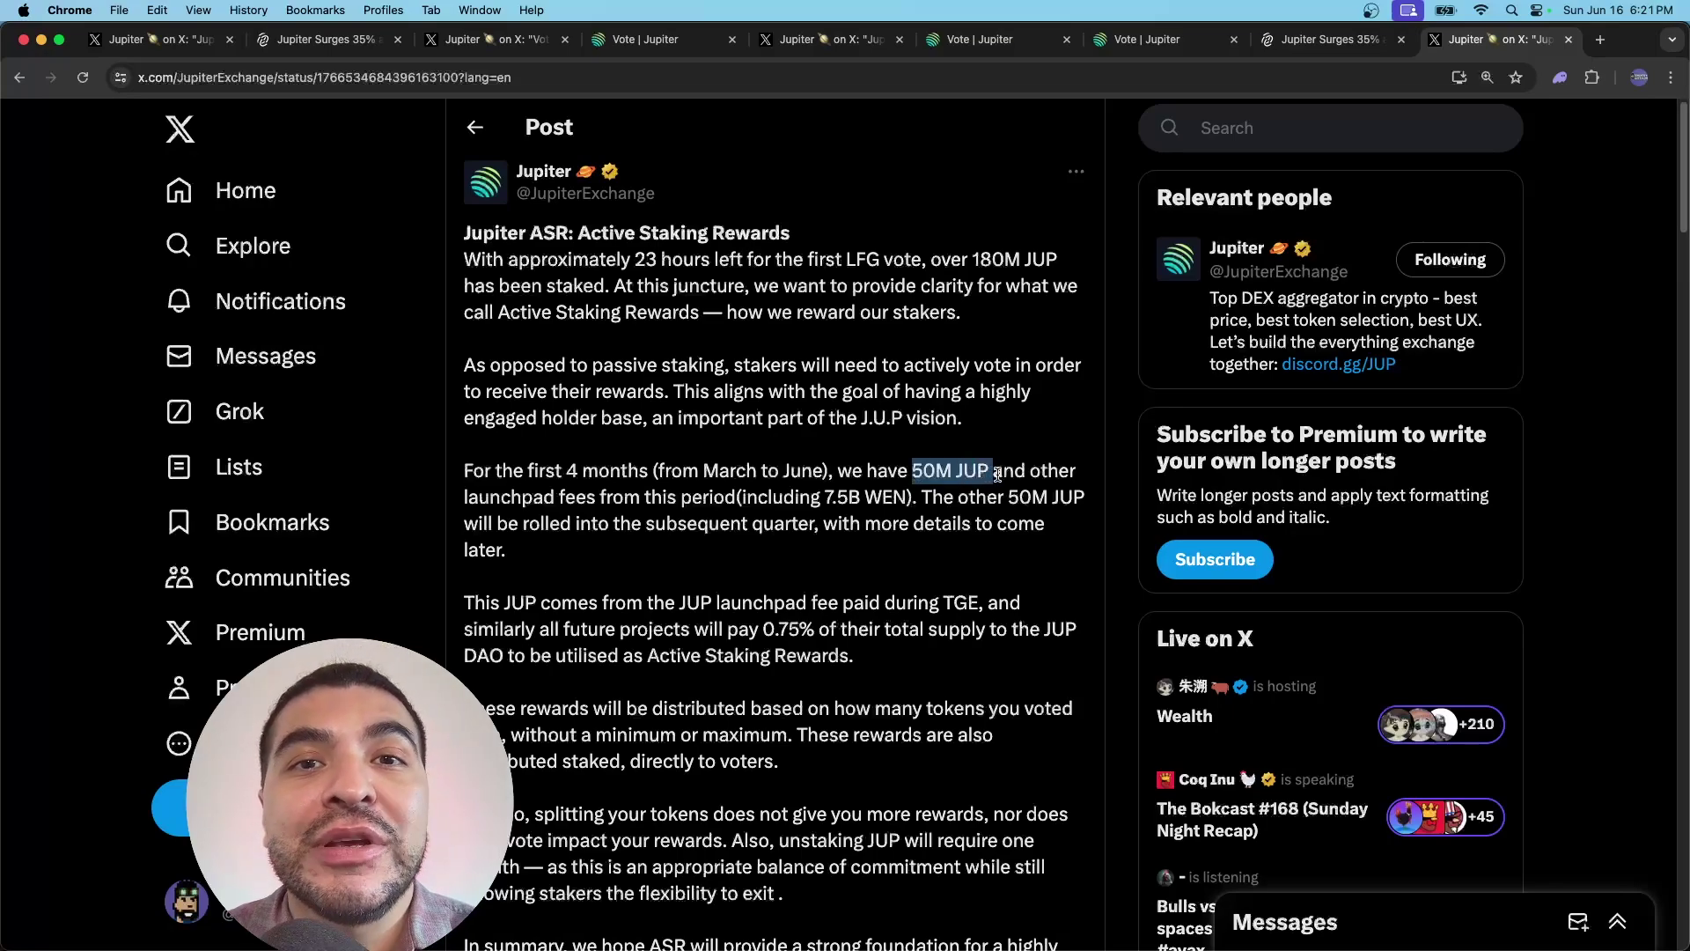
{"action": "left_click_drag", "start_coordinate": [824, 497], "coordinate": [936, 497]}
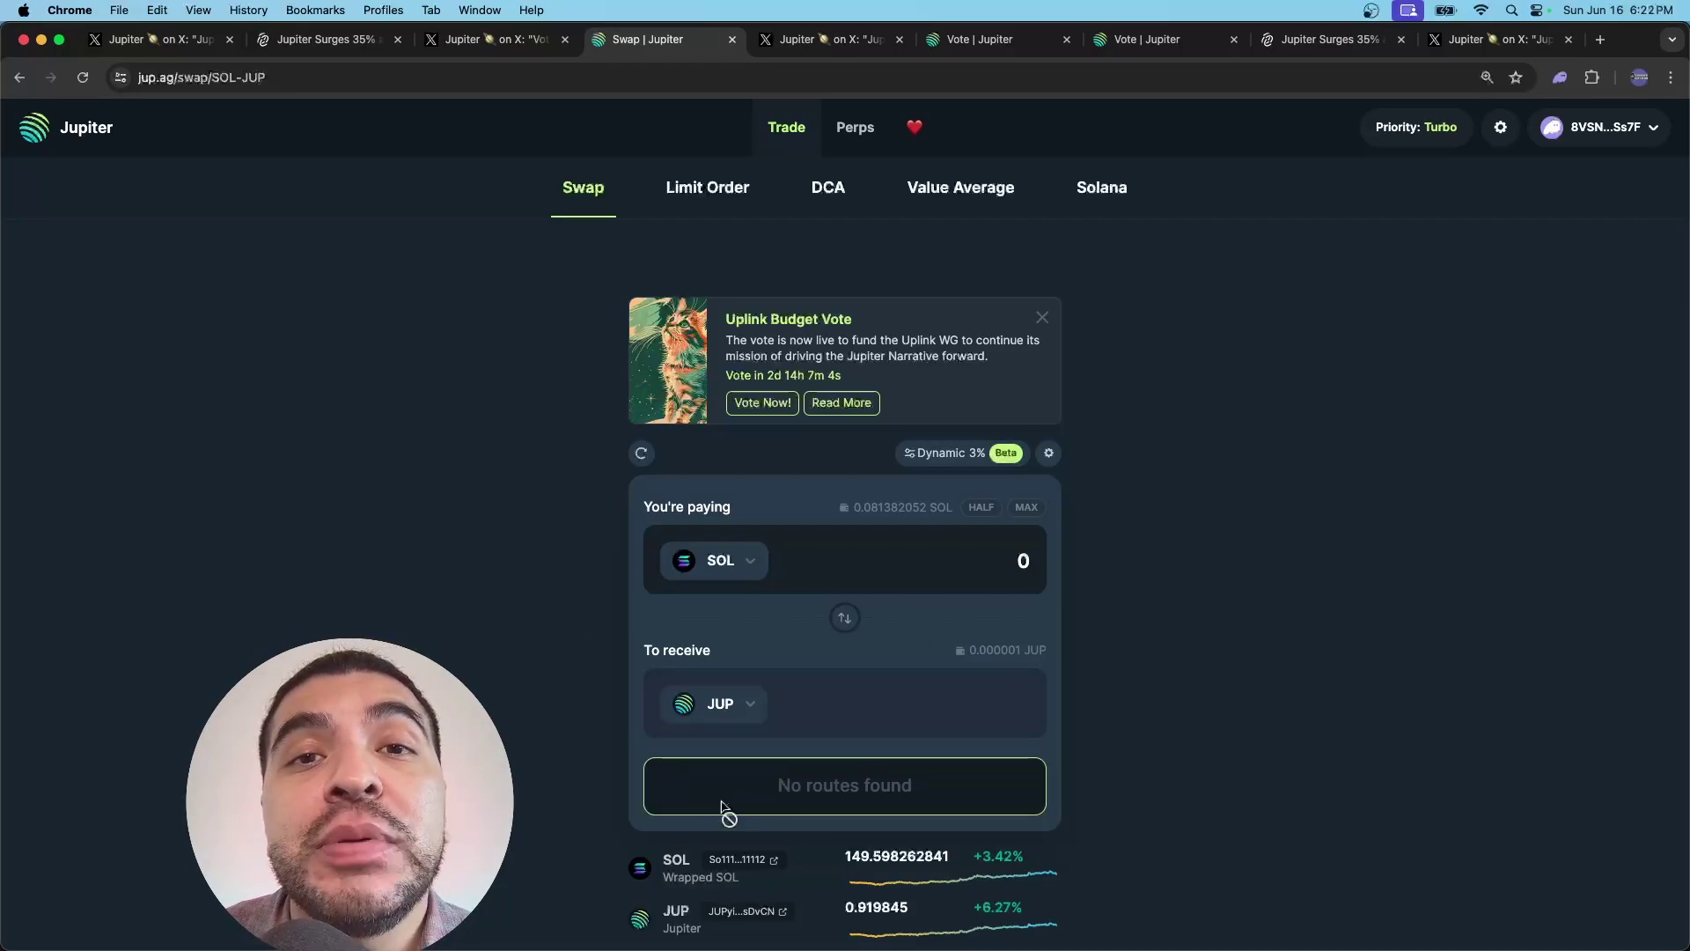
- Swap 0.0062 SOL for about 1.01 JUP and approve it in Phantom
{"action": "left_click", "coordinate": [1011, 560]}
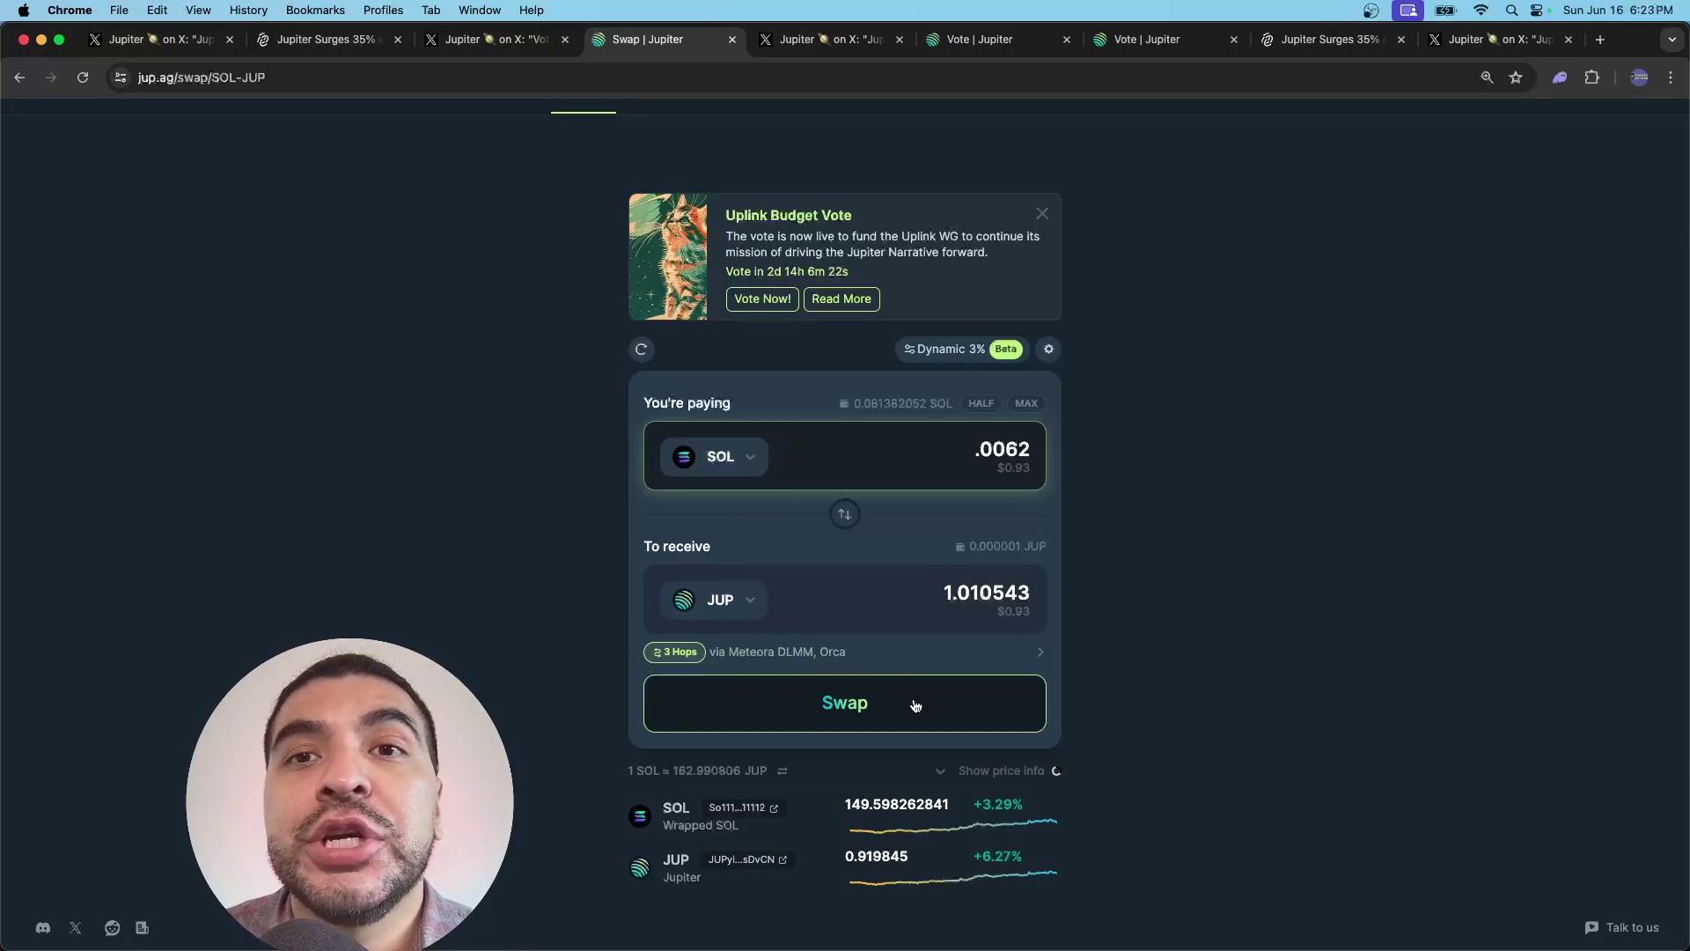
{"action": "left_click", "coordinate": [916, 705]}
{"action": "left_click", "coordinate": [1610, 551]}
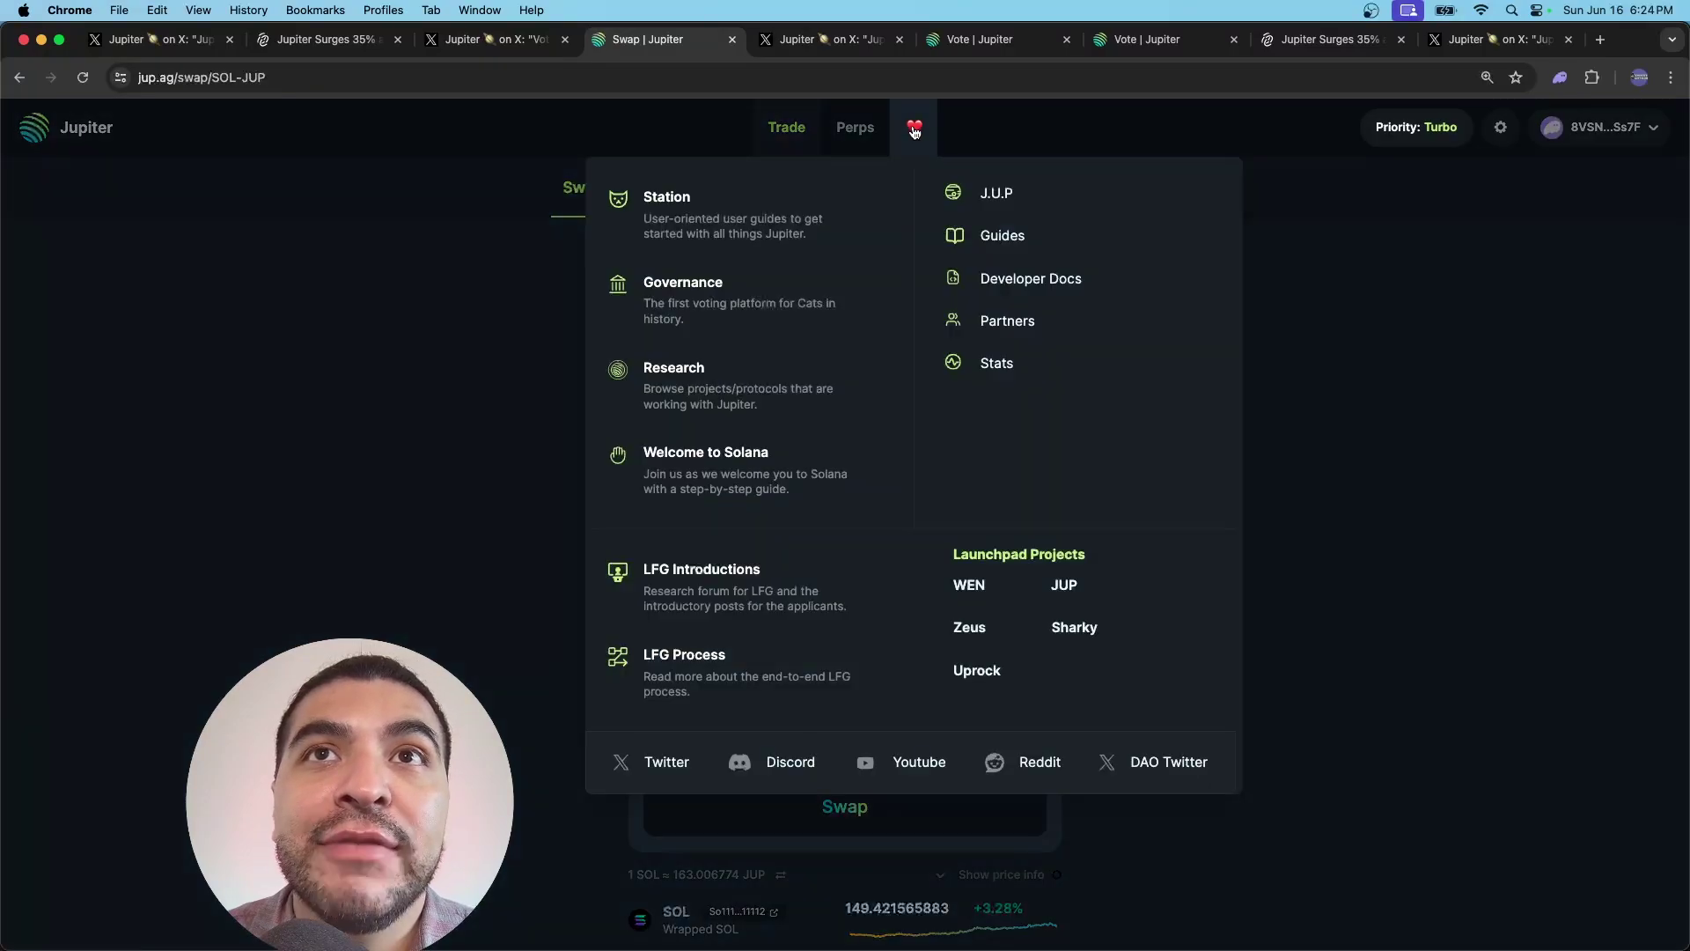
- Go to the Governance page on vote.jup.ag and scroll to Voting Power
{"action": "left_click", "coordinate": [914, 130]}
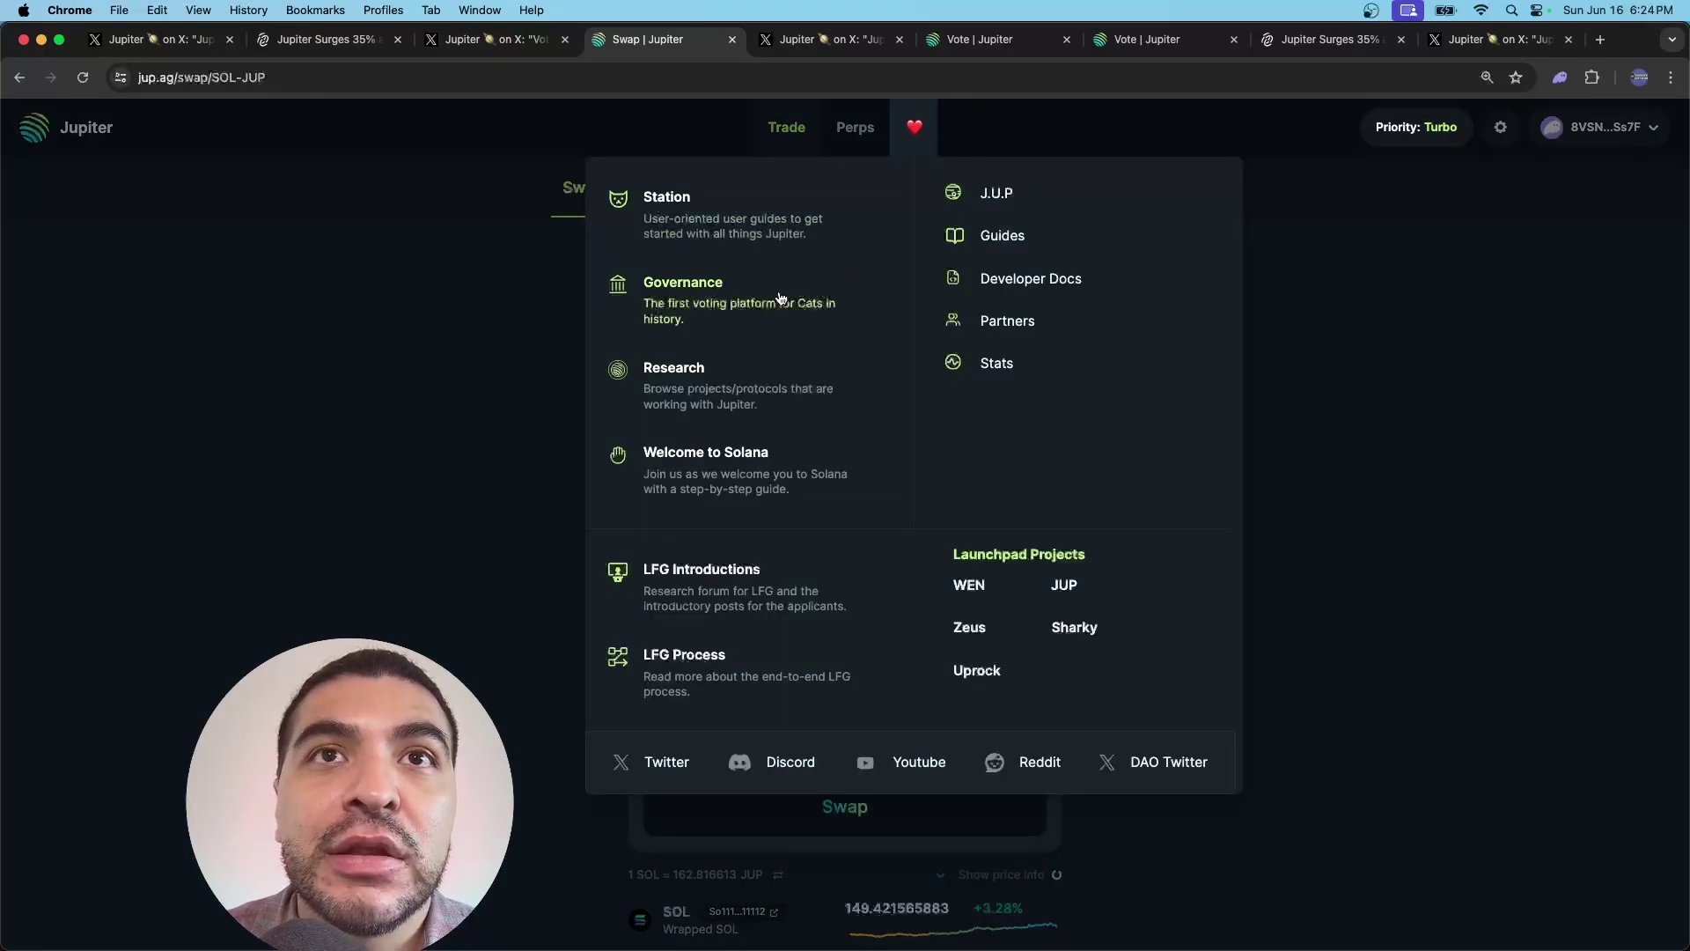
{"action": "left_click", "coordinate": [779, 298]}
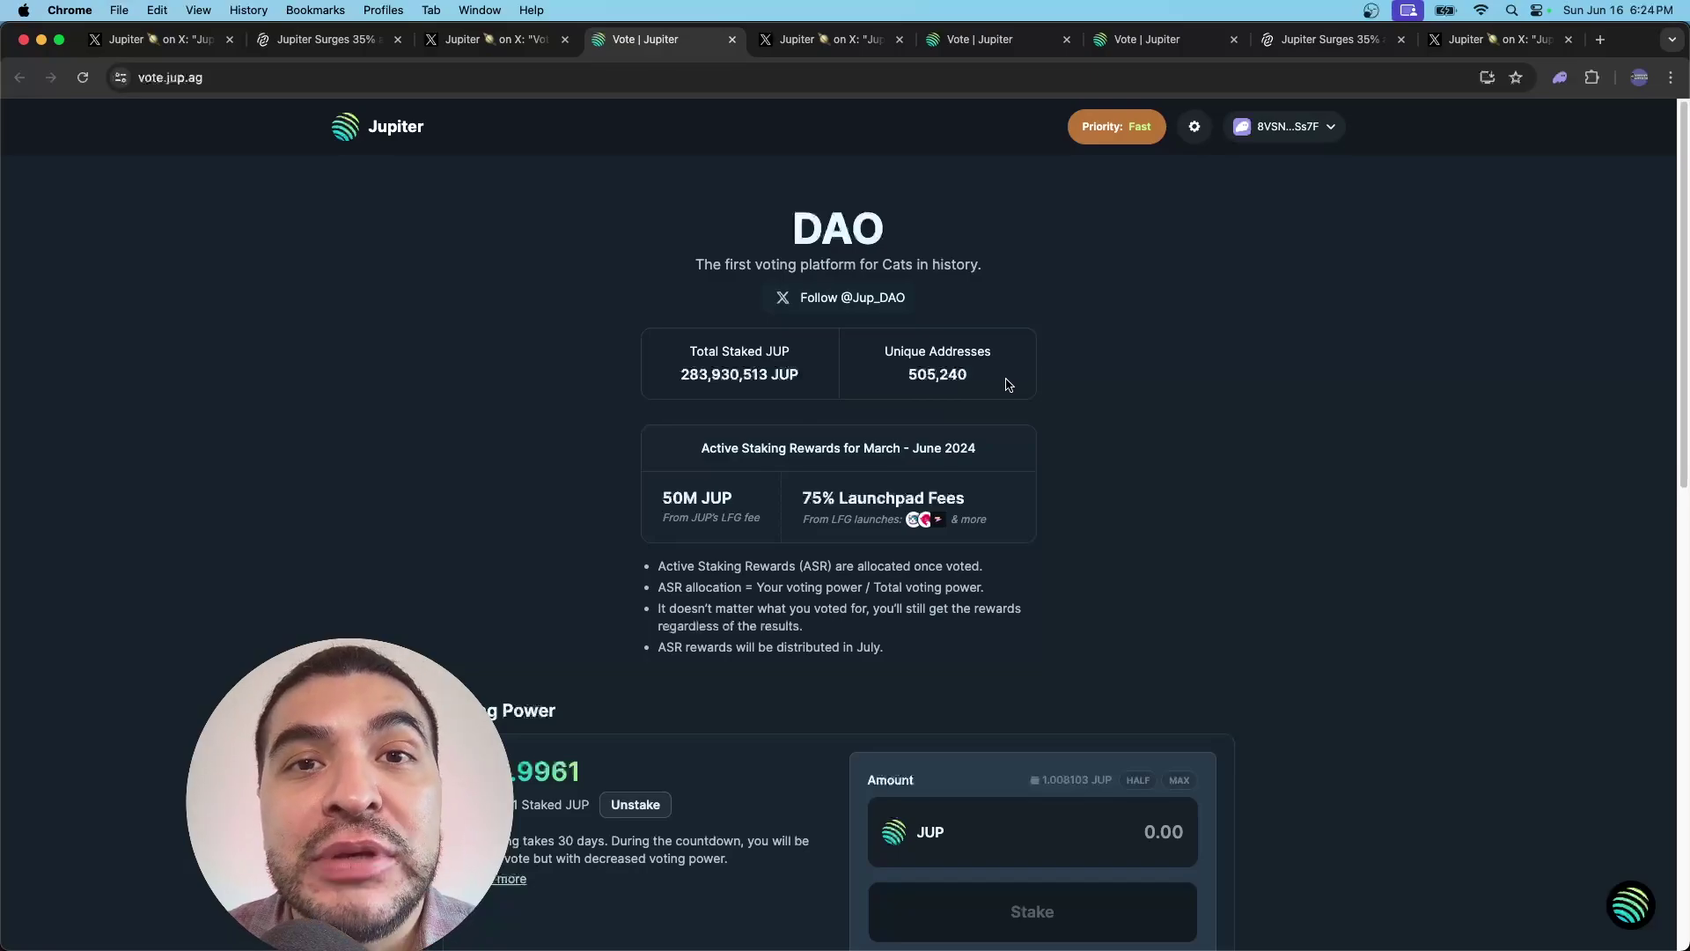
{"action": "scroll", "coordinate": [1165, 525], "scroll_direction": "down", "scroll_amount": 3}
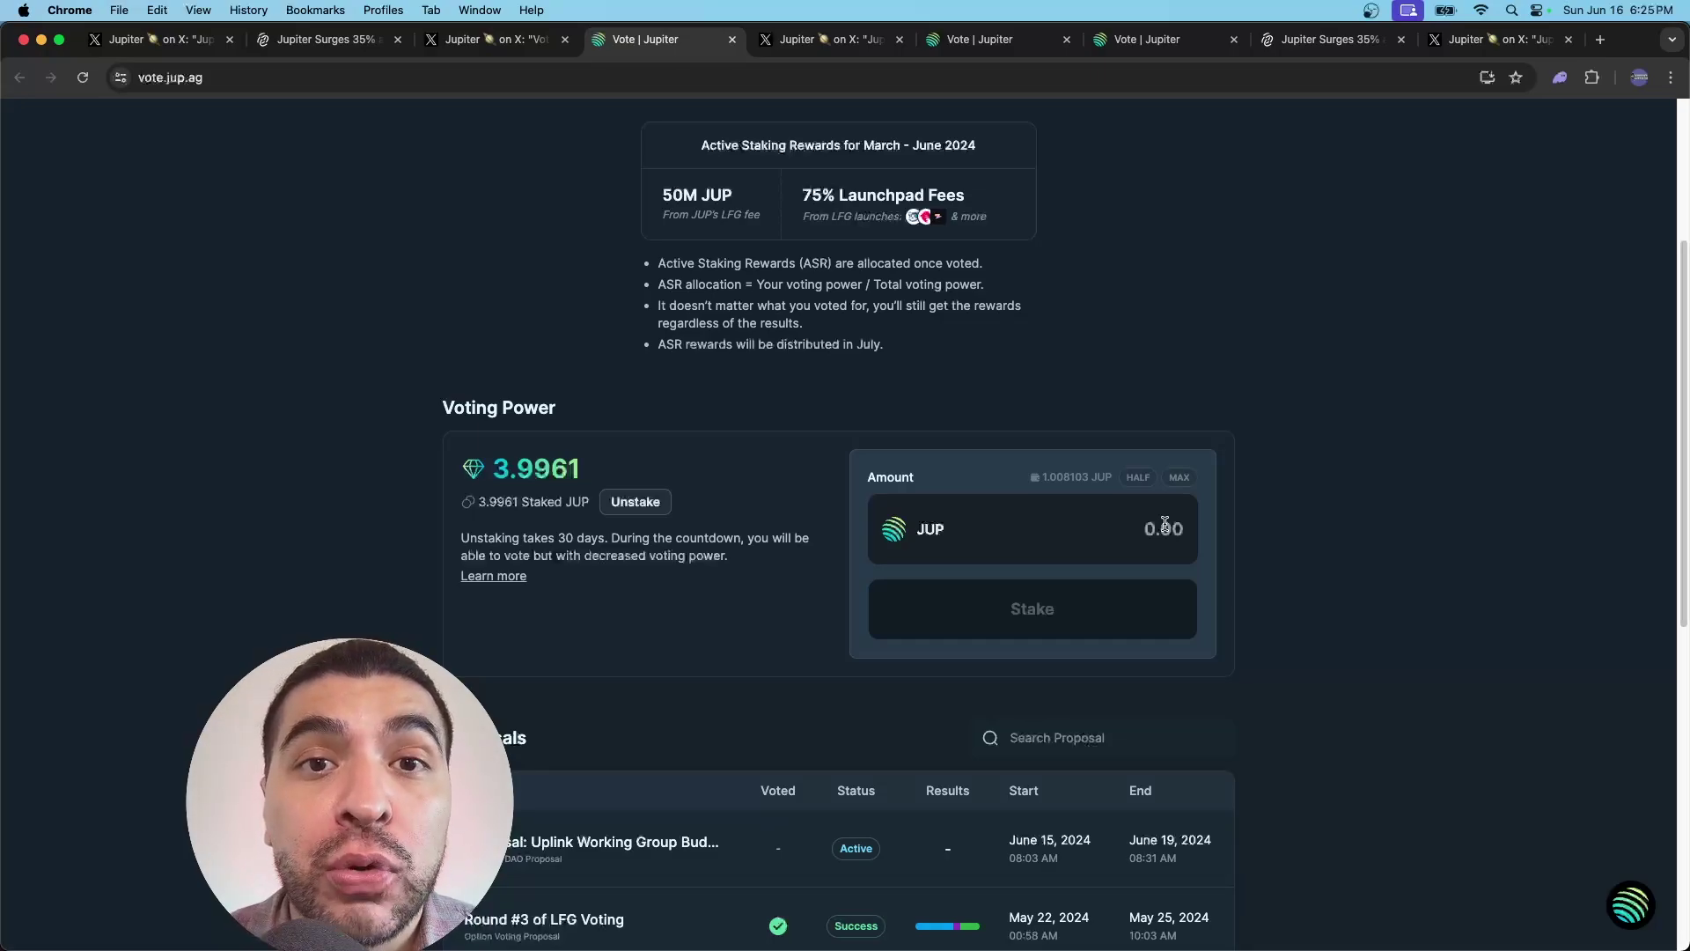
- Stake the full 1.008103 JUP balance, approving in Phantom, raising voting power to 5.004203
{"action": "left_click", "coordinate": [1193, 528]}
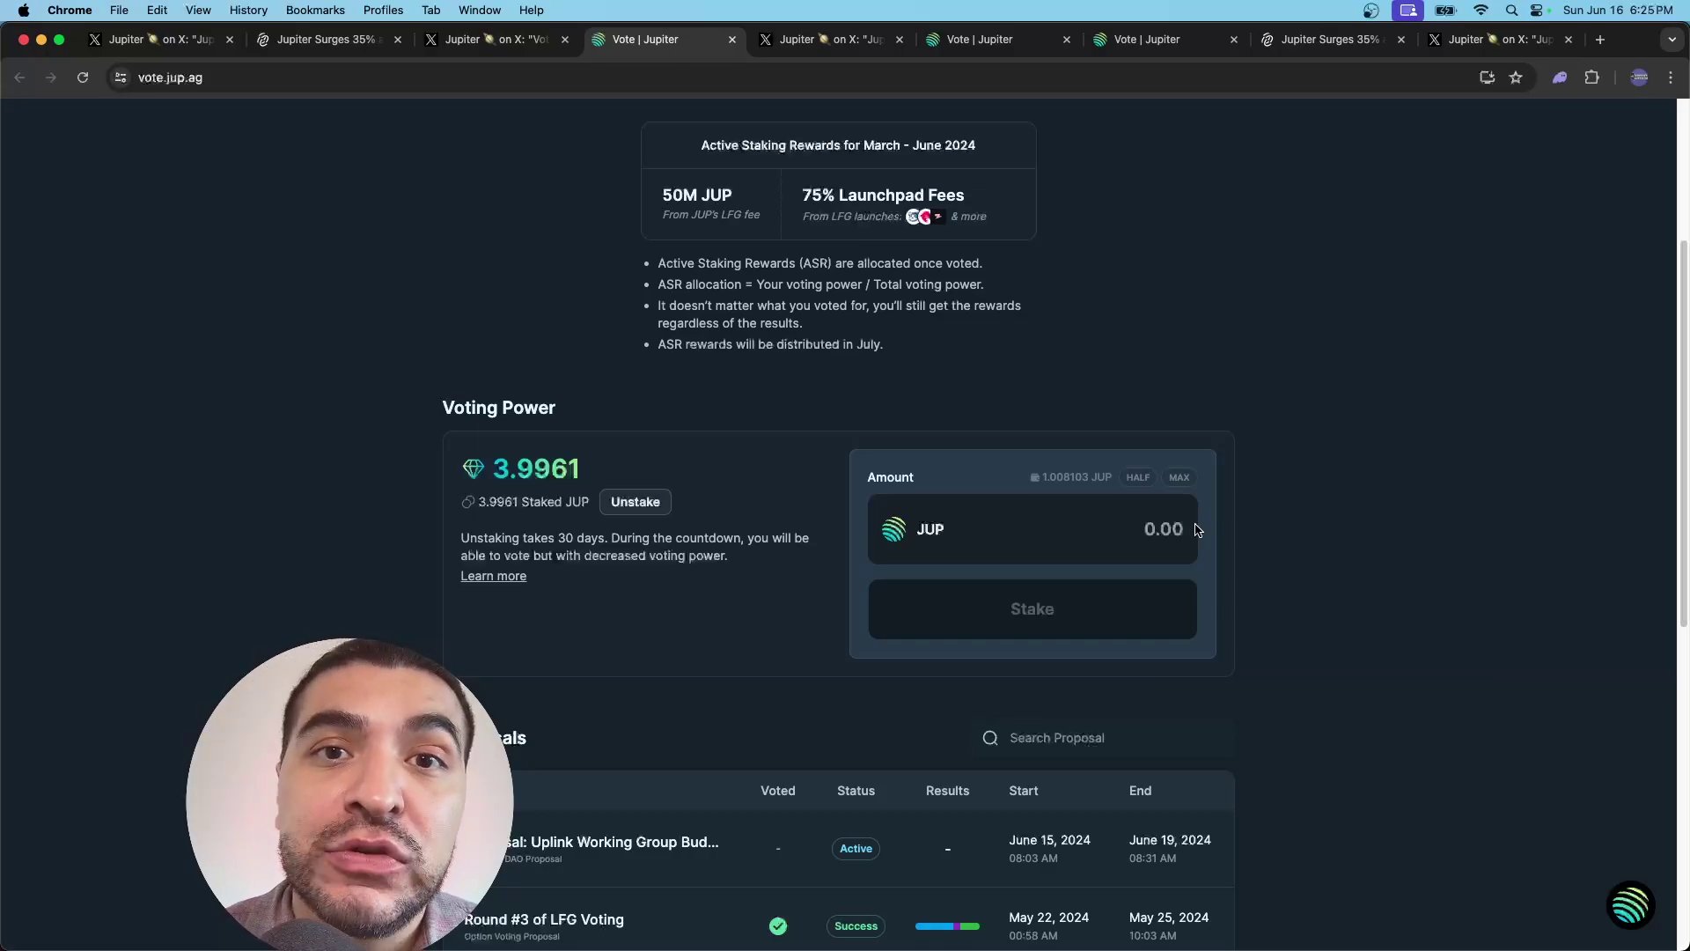
{"action": "left_click", "coordinate": [1179, 478]}
{"action": "left_click", "coordinate": [1127, 612]}
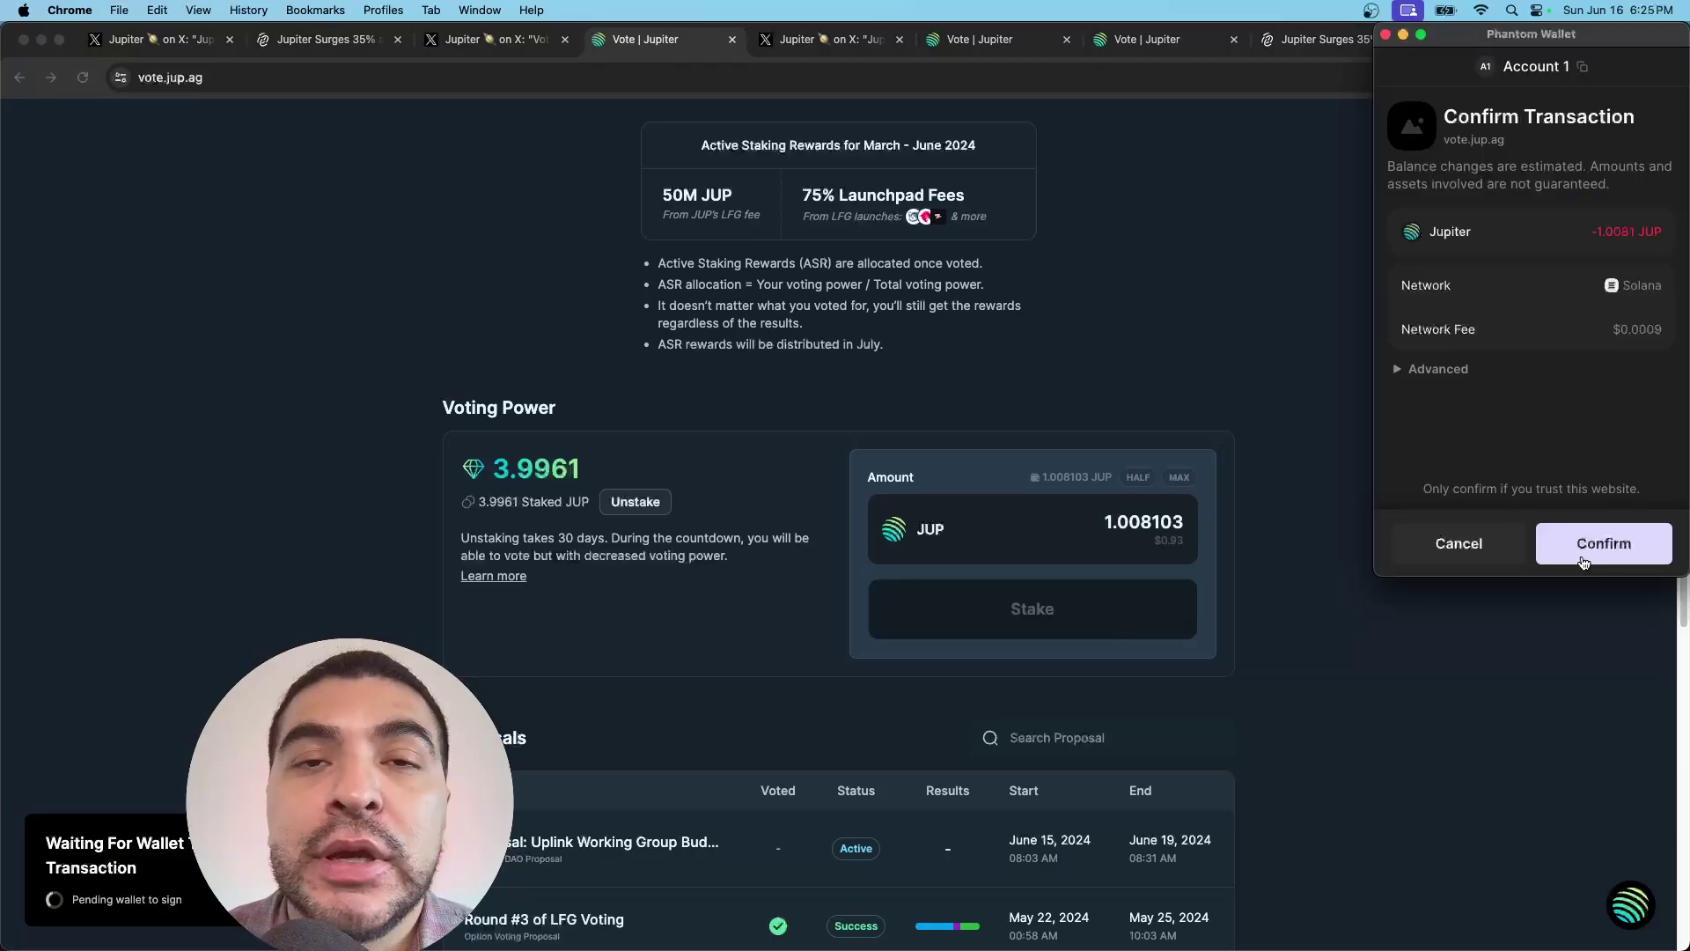
{"action": "left_click", "coordinate": [1584, 563]}
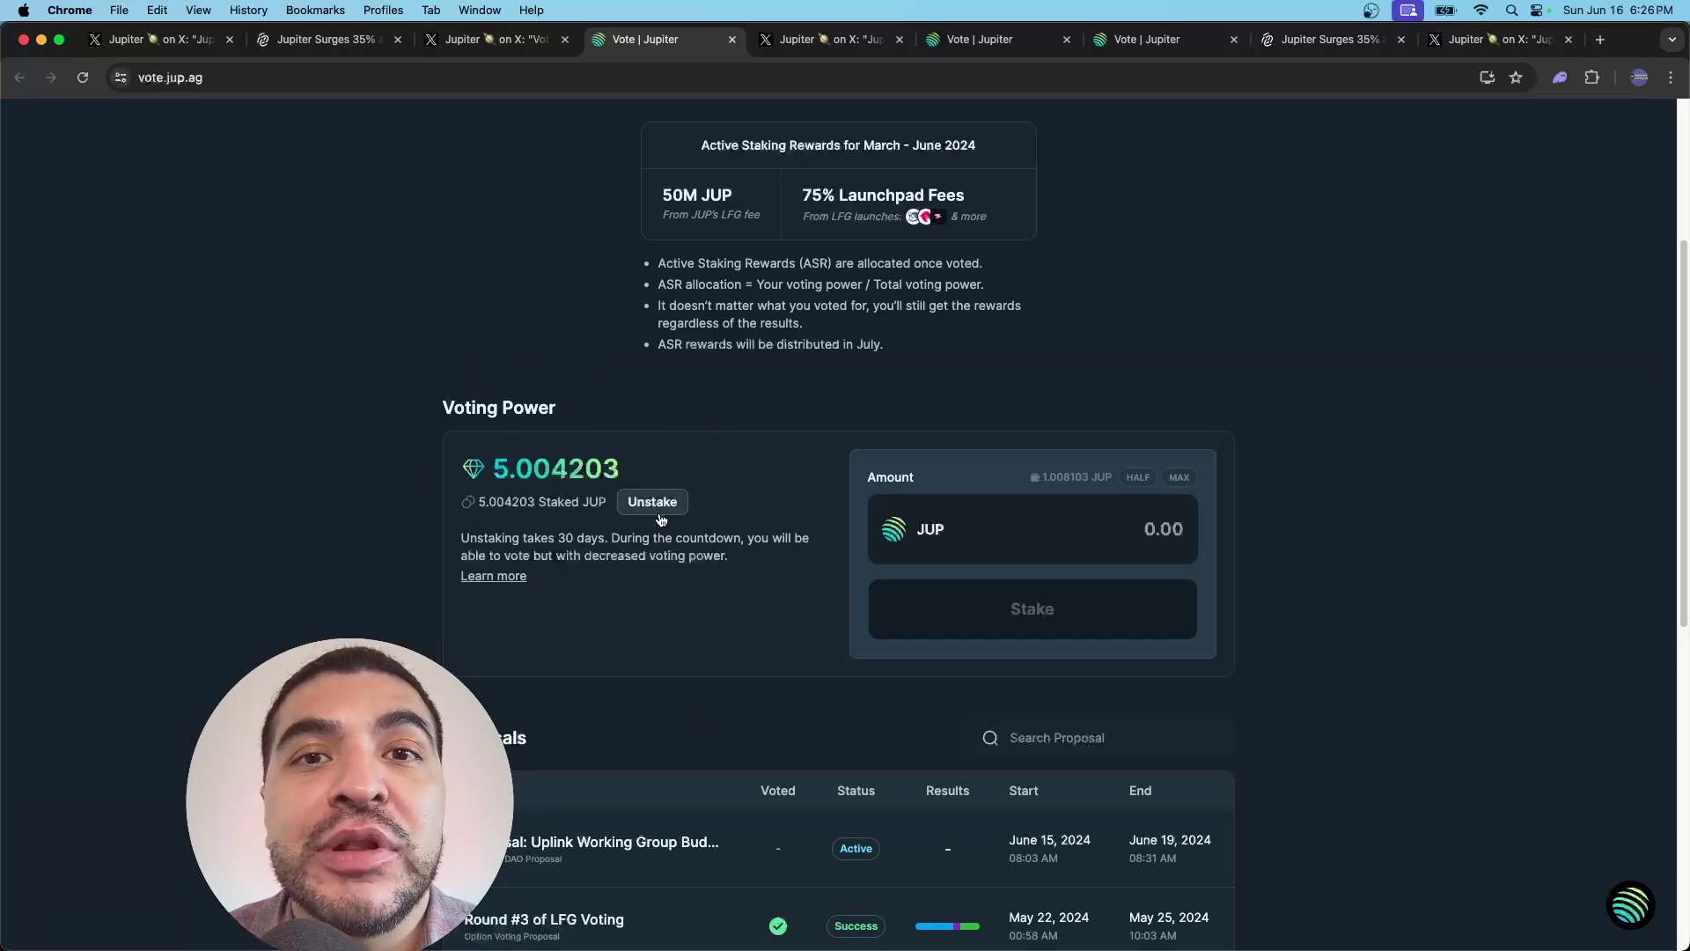
- Open the Uplink Working Group Budget proposal and highlight its $552,000 plus 2.15M JUP request and video link
{"action": "scroll", "coordinate": [1223, 546], "scroll_direction": "down", "scroll_amount": 5}
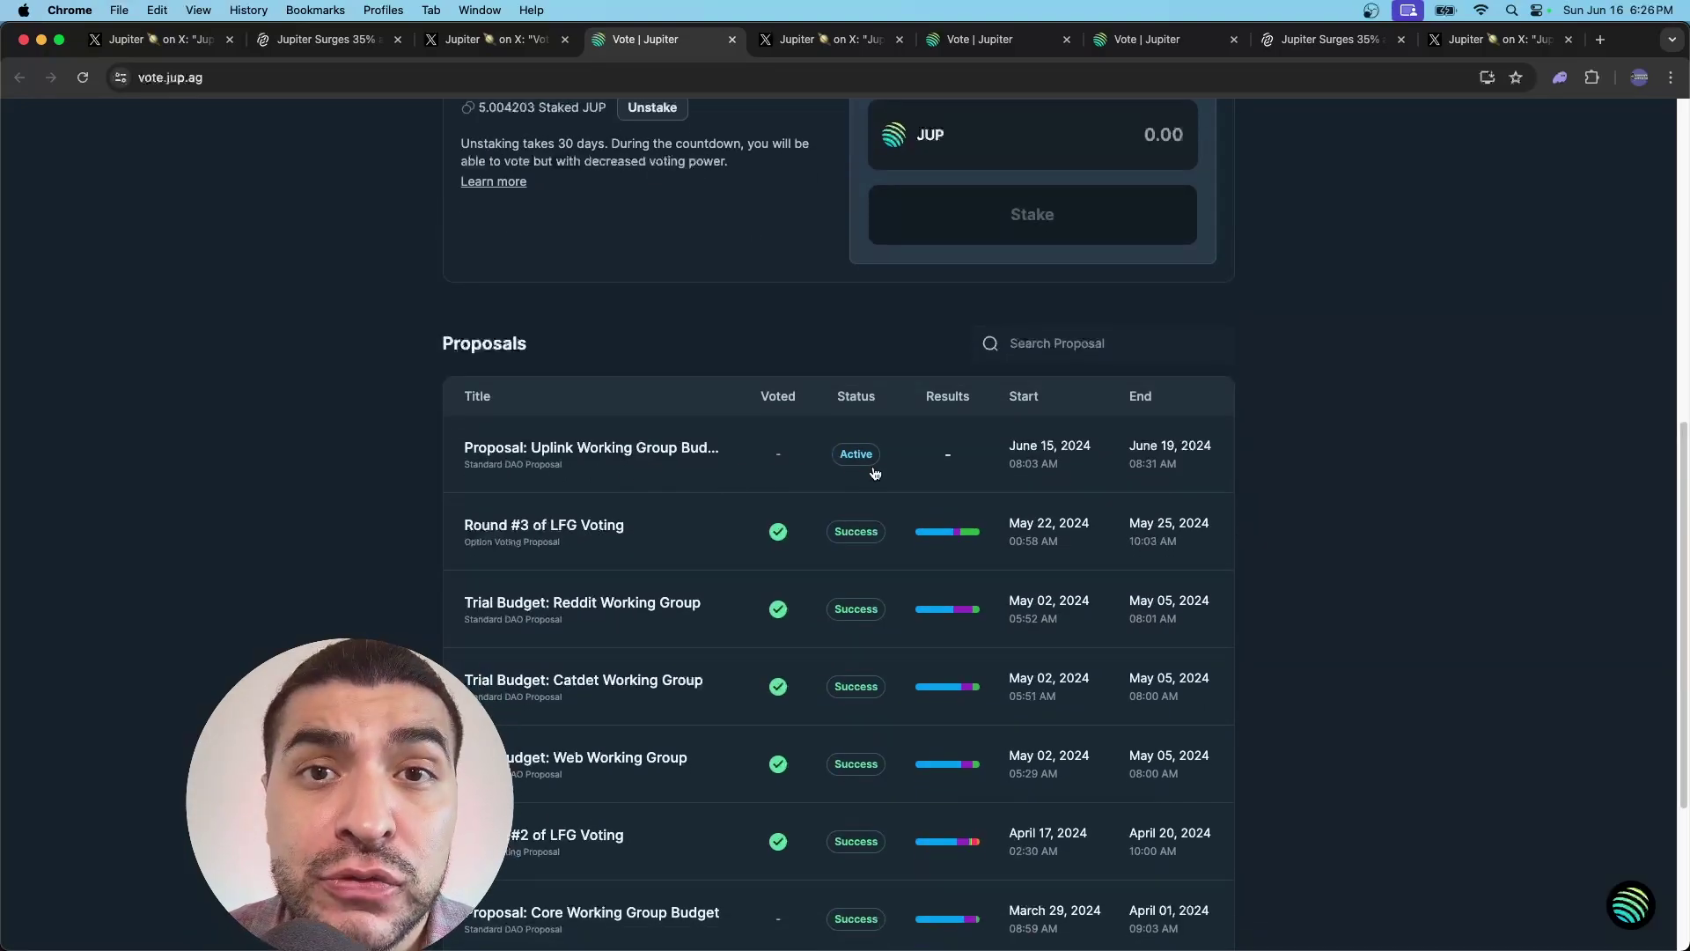
{"action": "left_click", "coordinate": [666, 476]}
{"action": "left_click_drag", "start_coordinate": [473, 261], "coordinate": [699, 266]}
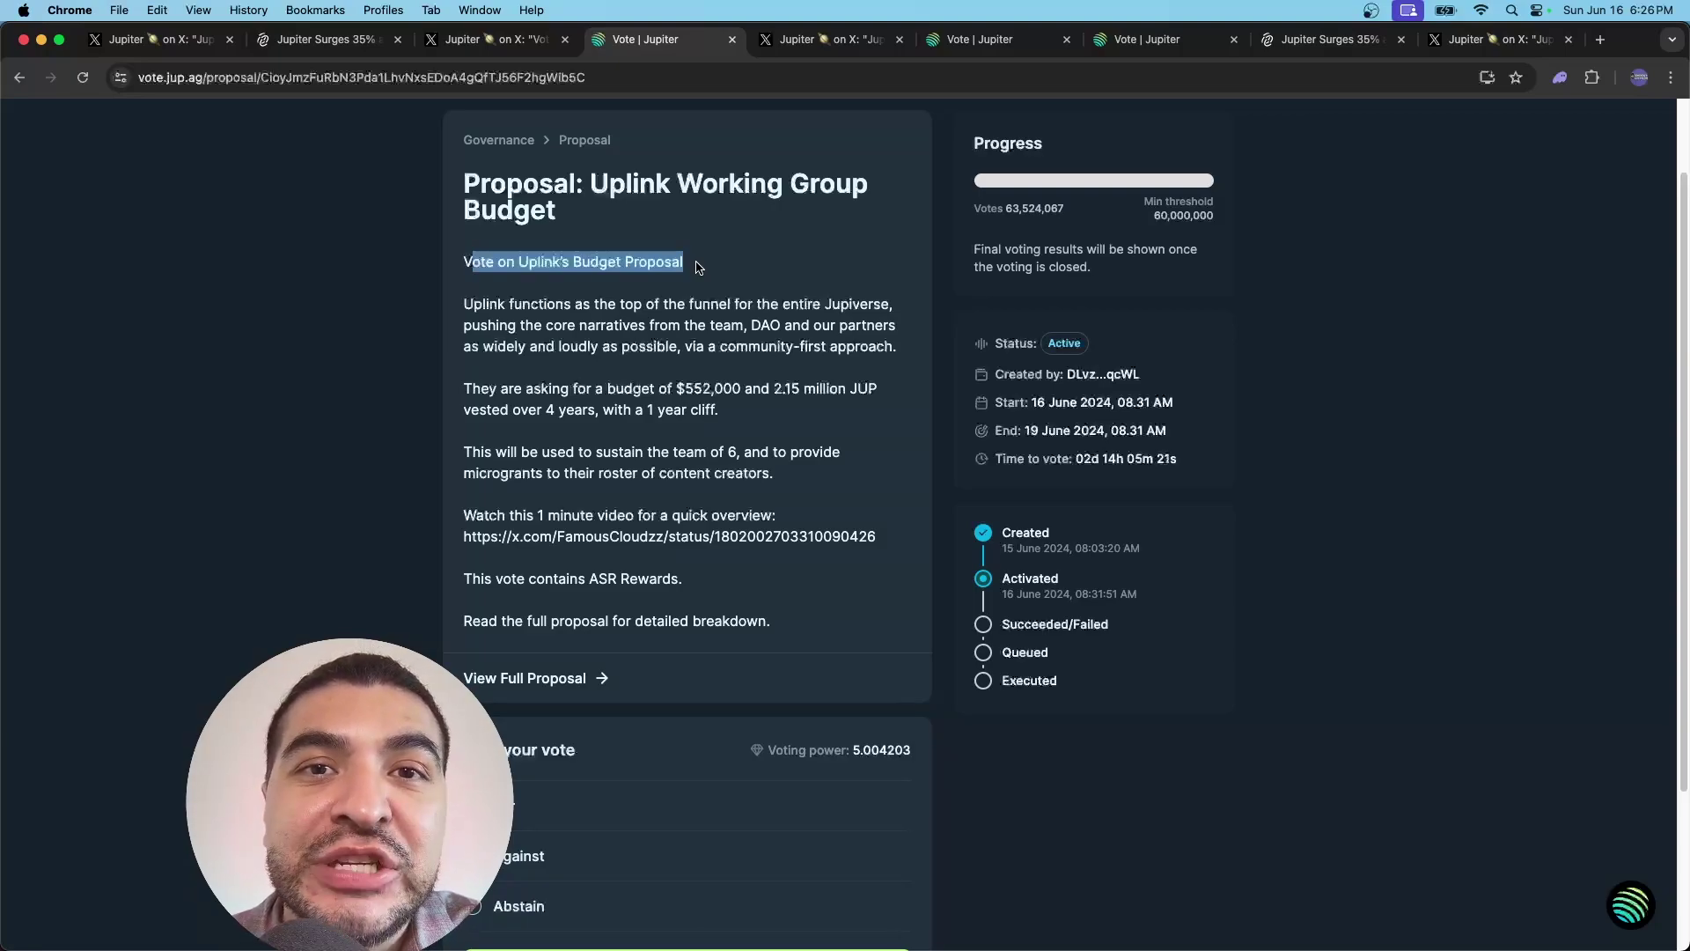
{"action": "left_click", "coordinate": [526, 388]}
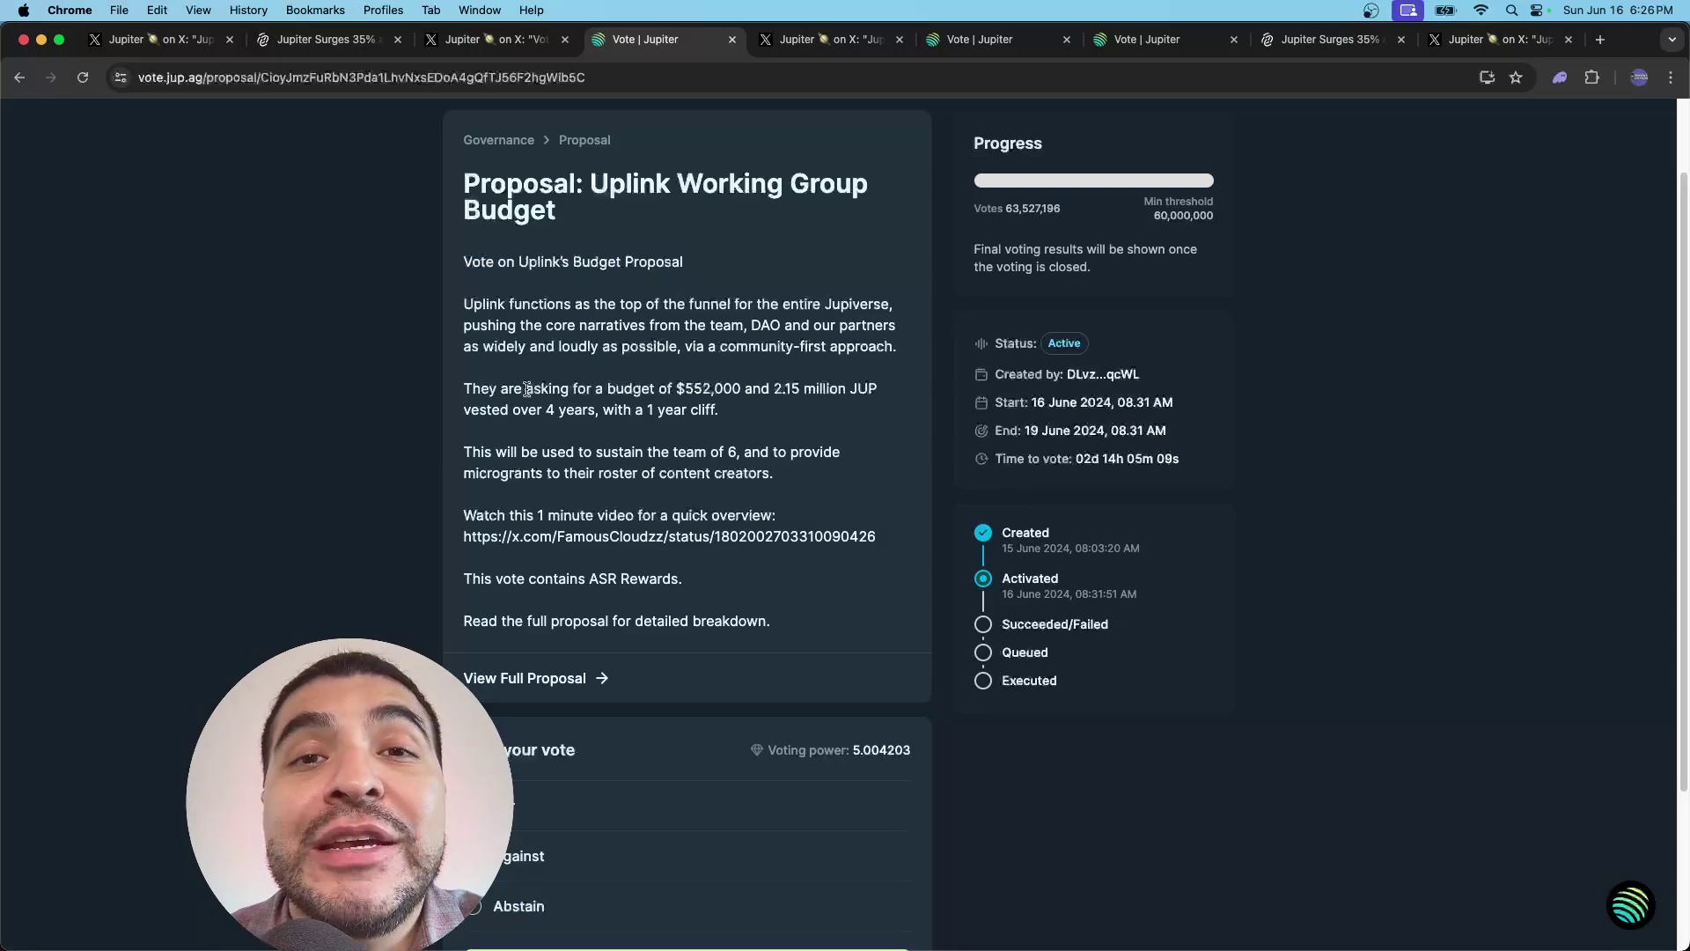
{"action": "left_click_drag", "start_coordinate": [526, 388], "coordinate": [738, 388]}
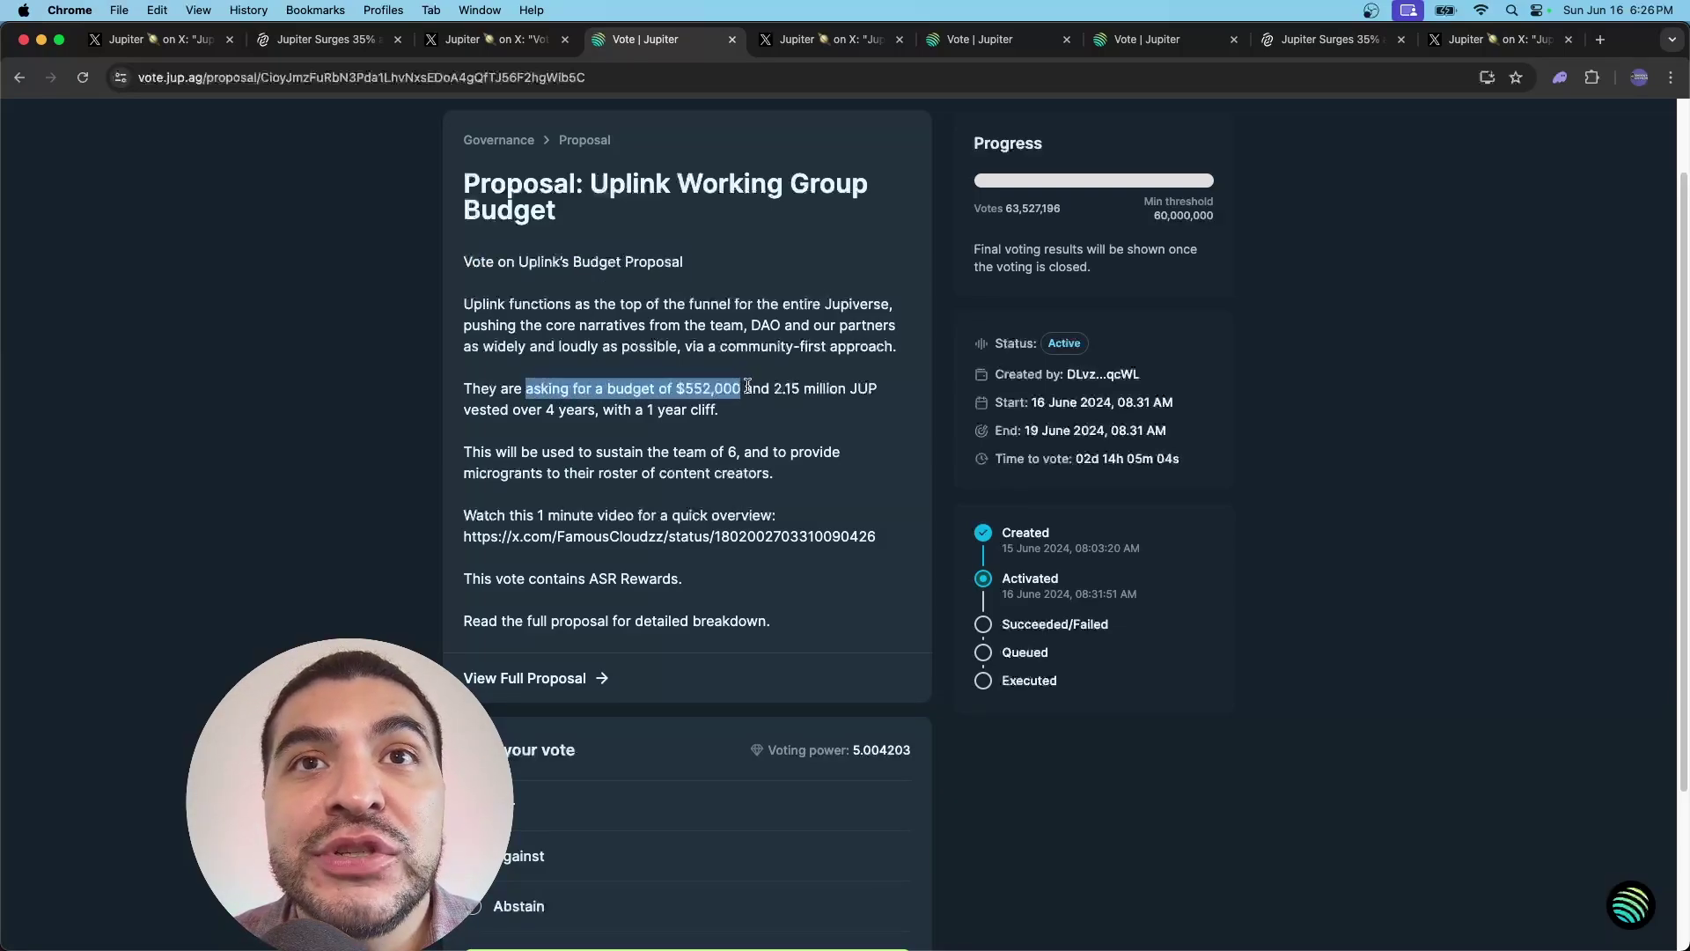
{"action": "left_click_drag", "start_coordinate": [738, 388], "coordinate": [878, 389]}
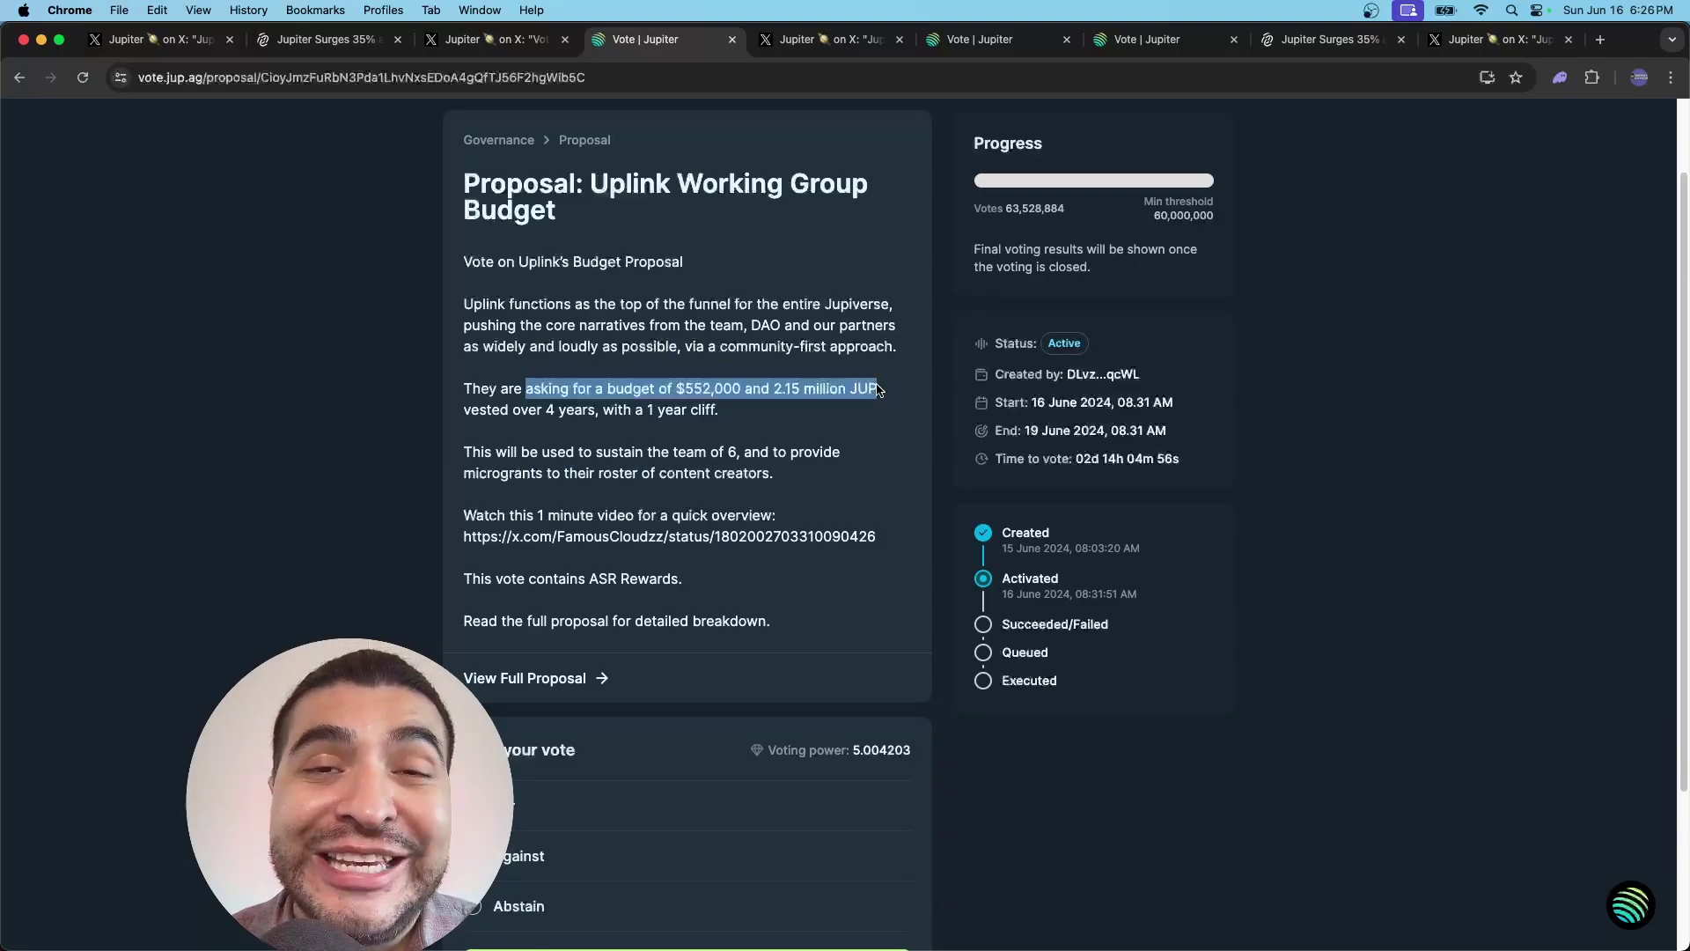
{"action": "left_click", "coordinate": [877, 390]}
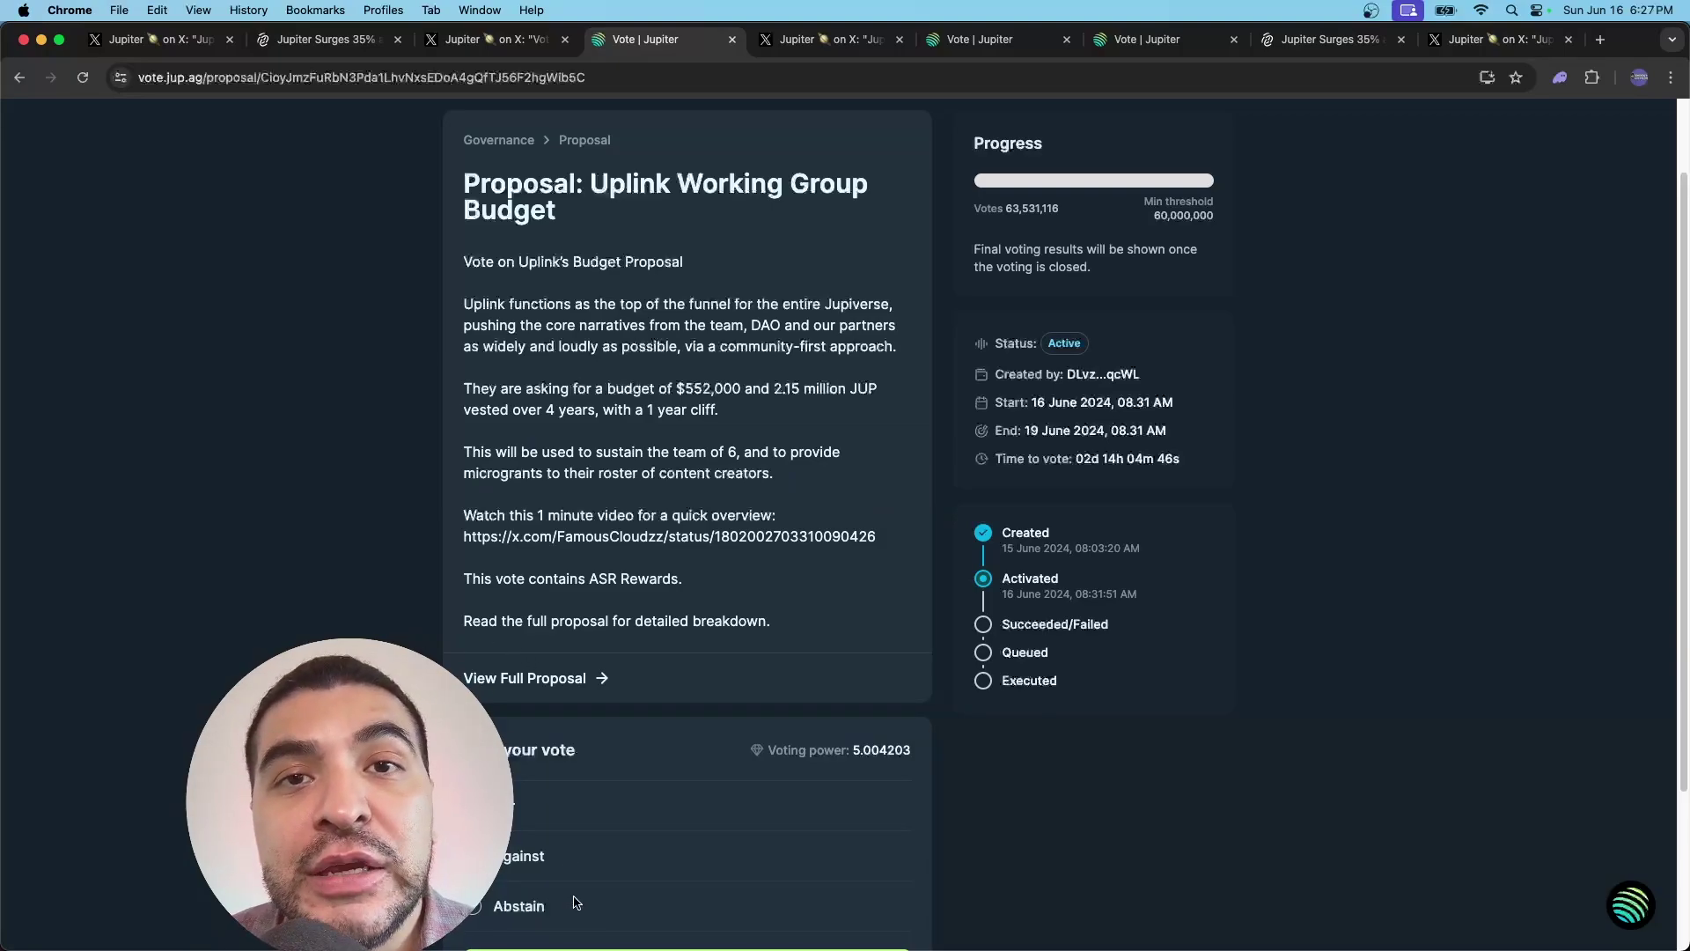
{"action": "left_click_drag", "start_coordinate": [464, 535], "coordinate": [876, 536]}
- Copy the Uplink overview video link from the proposal description
{"action": "right_click", "coordinate": [876, 537]}
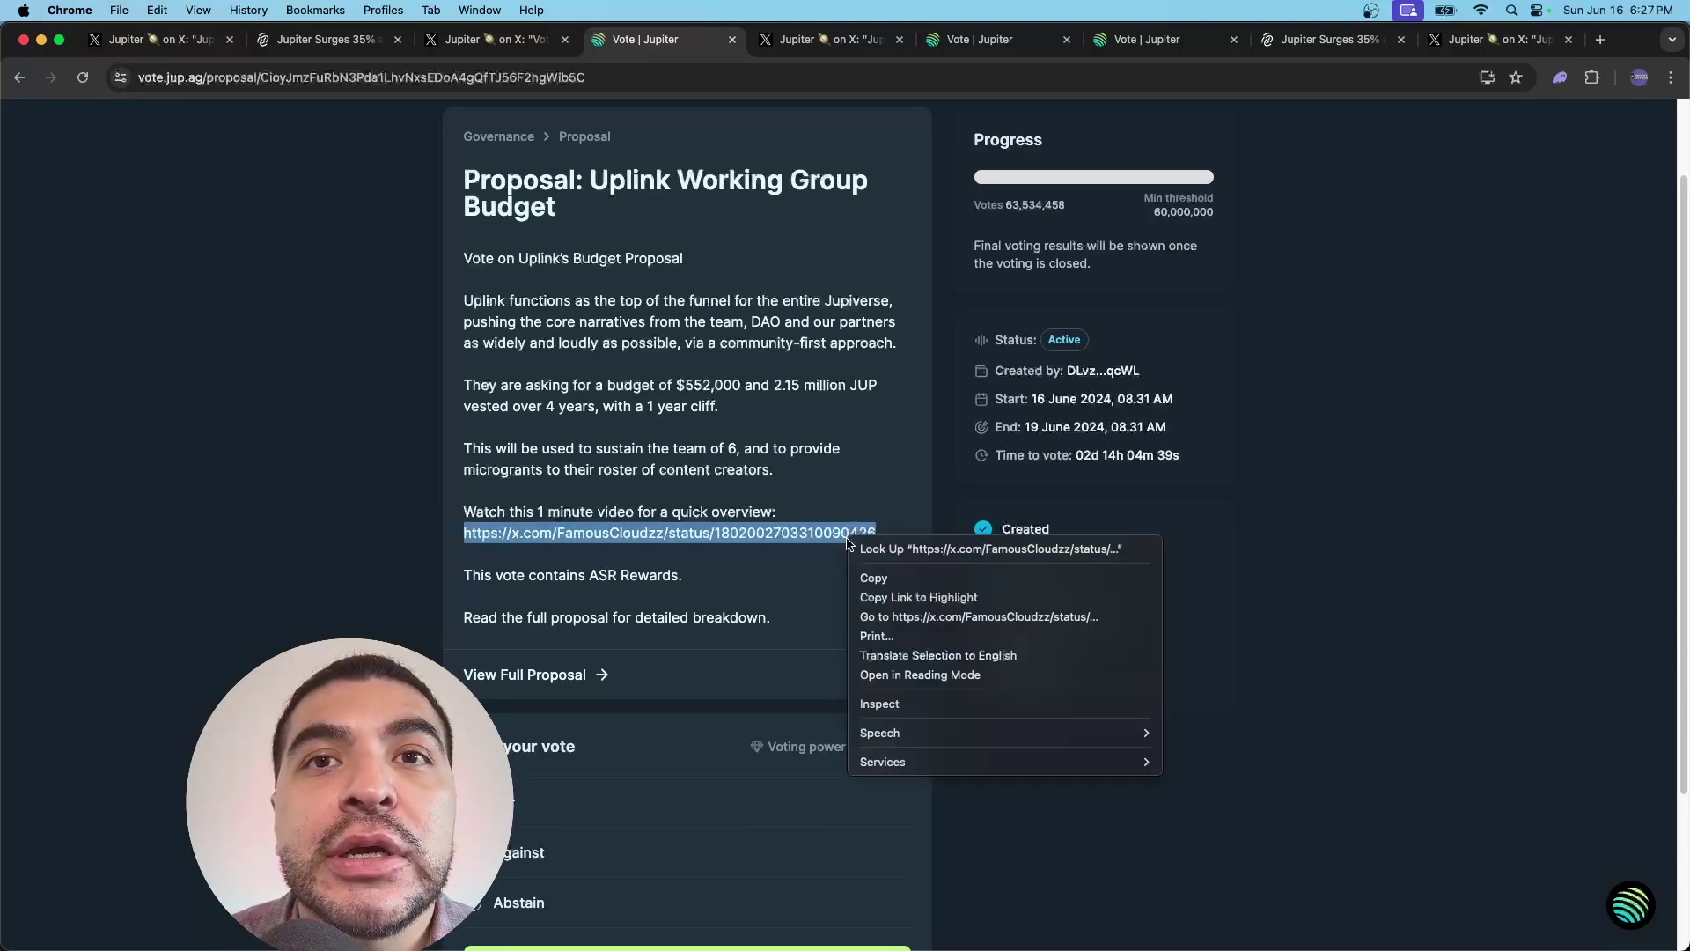
{"action": "left_click", "coordinate": [884, 581]}
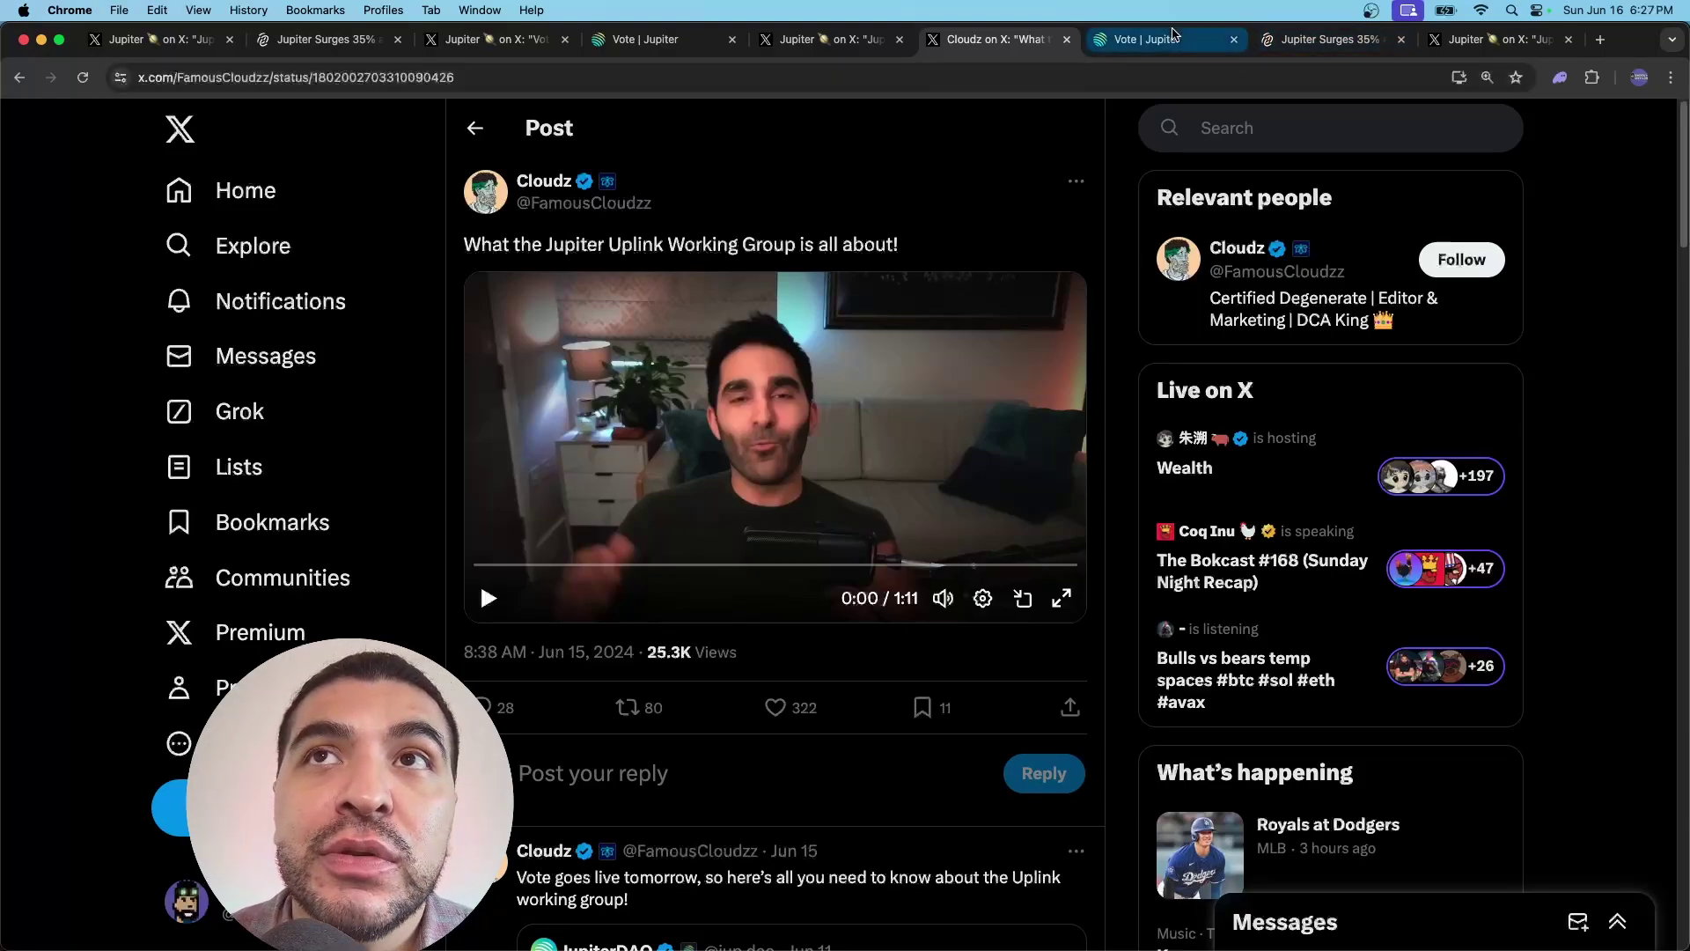
- Revisit the Uplink proposal, note the final voting results rule, then go back to the DAO page
{"action": "left_click", "coordinate": [1145, 39]}
{"action": "scroll", "coordinate": [786, 442], "scroll_direction": "down", "scroll_amount": 5}
{"action": "scroll", "coordinate": [668, 622], "scroll_direction": "down", "scroll_amount": 2}
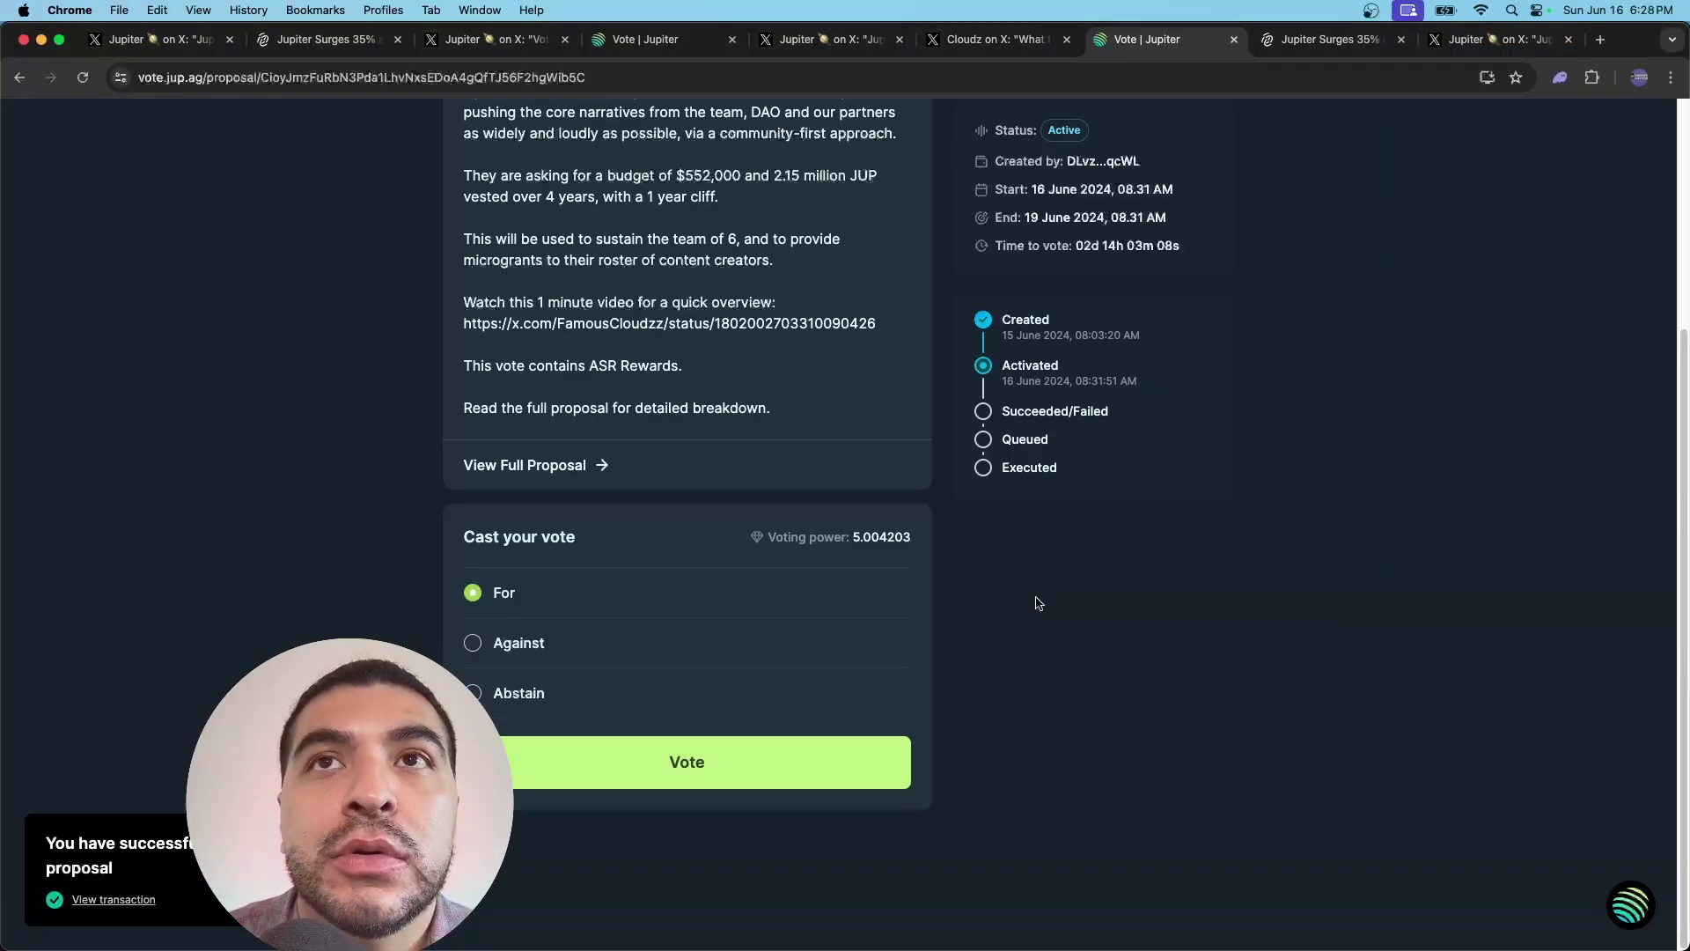
{"action": "mouse_move", "coordinate": [974, 347]}
{"action": "left_mouse_down"}
{"action": "mouse_move", "coordinate": [1068, 344]}
{"action": "mouse_move", "coordinate": [1117, 364]}
{"action": "left_mouse_up"}
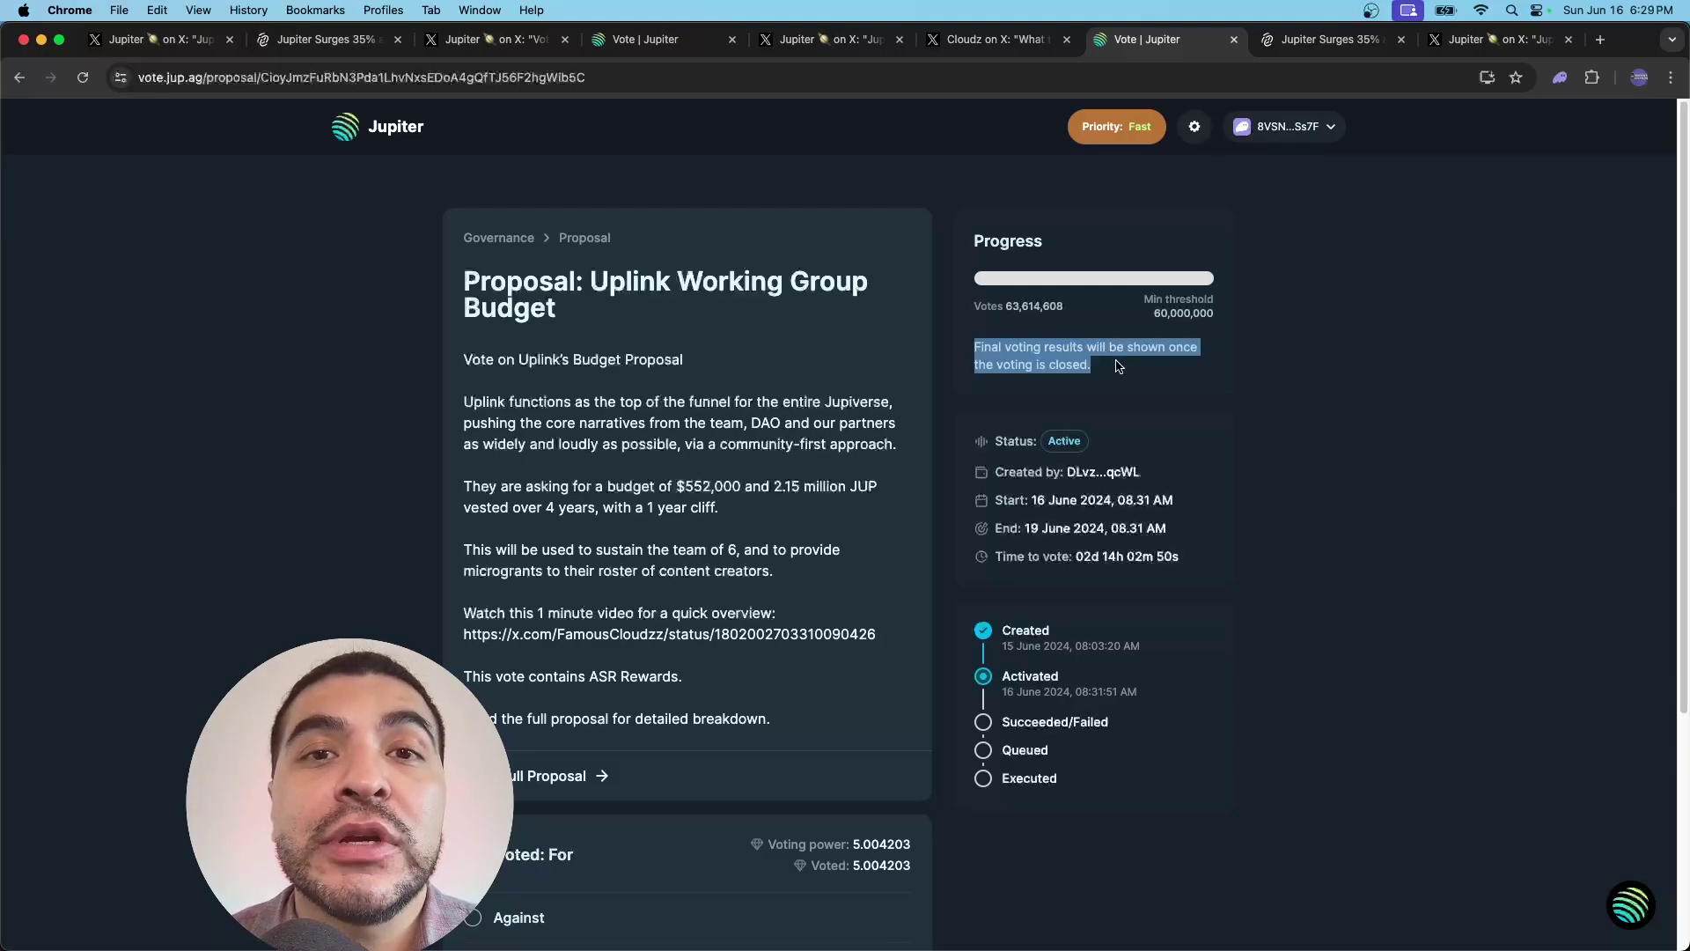
{"action": "scroll", "coordinate": [1116, 366], "scroll_direction": "down", "scroll_amount": 1}
{"action": "left_click_drag", "start_coordinate": [464, 648], "coordinate": [693, 655]}
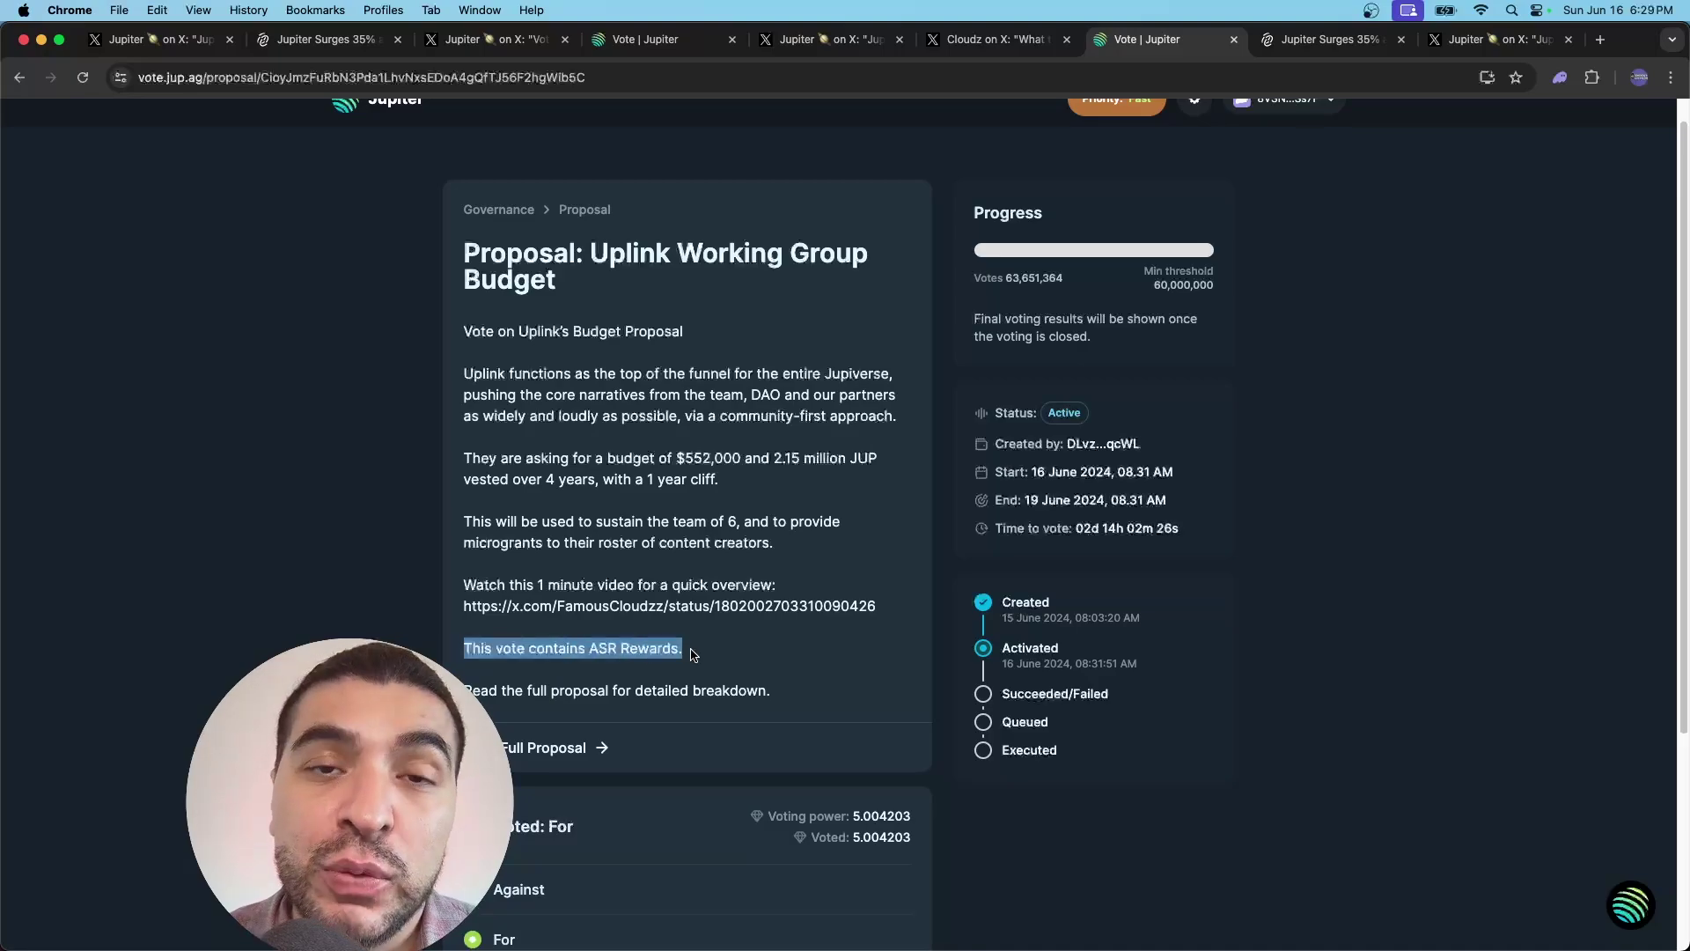
{"action": "key", "text": "super+bracketleft"}
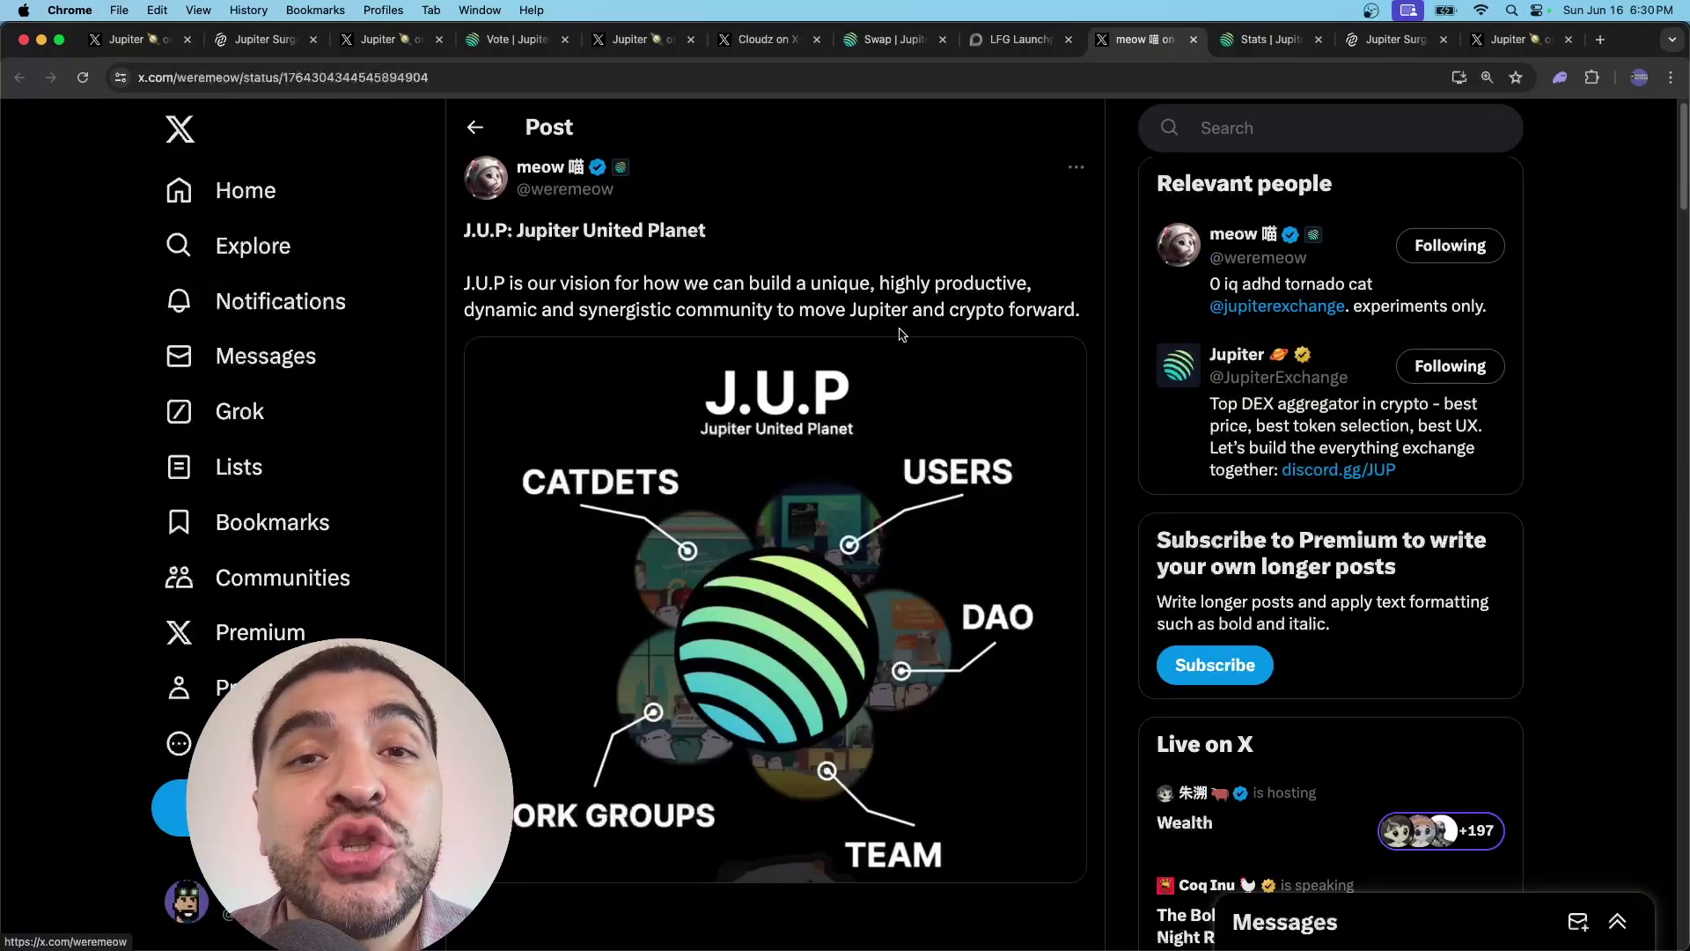
- Switch to the Jupiter Station stats page showing $633.4M 24-hour volume
{"action": "key", "text": "ctrl+Tab"}
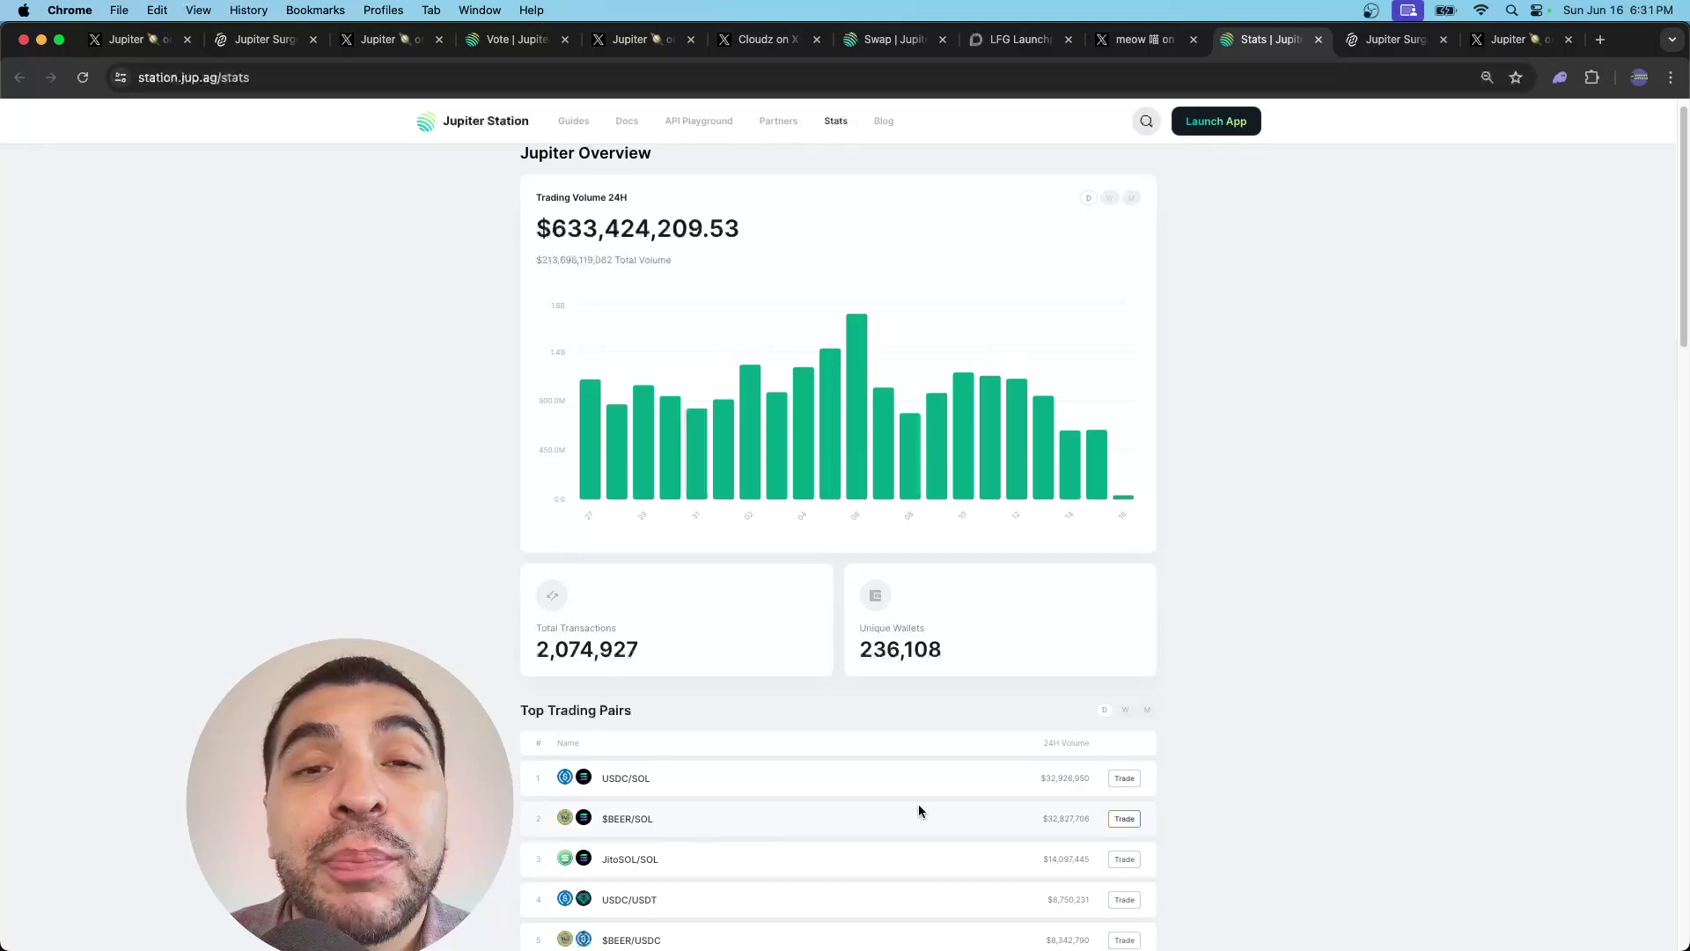